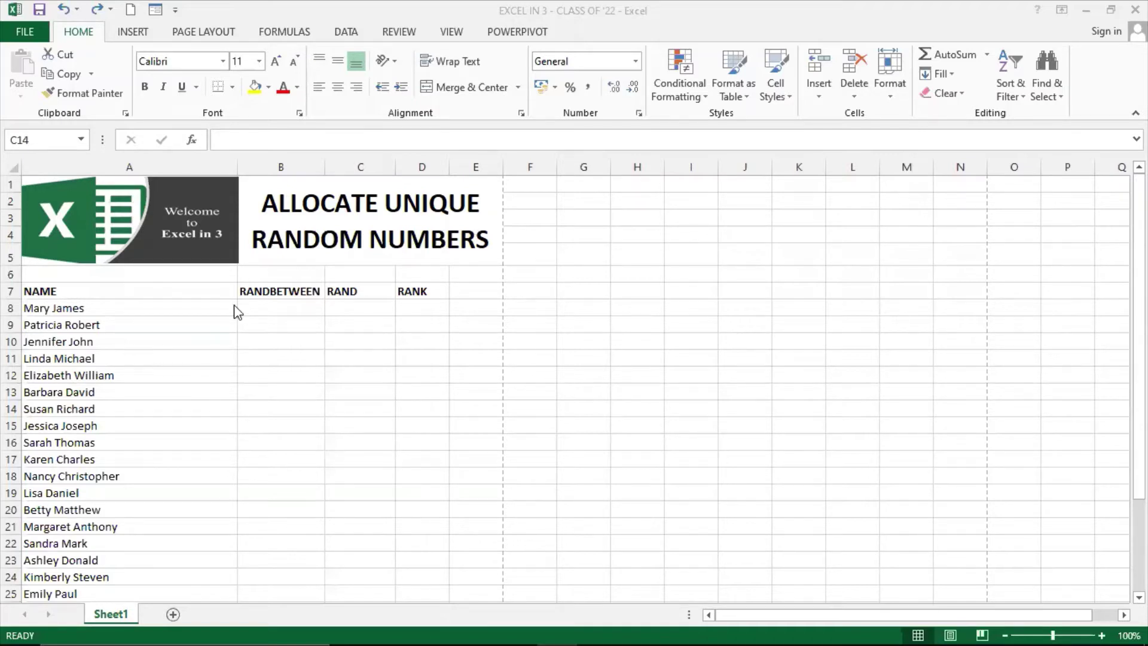
Look over the list of names and the empty RANDBETWEEN column beside it.
left_click(391, 383)
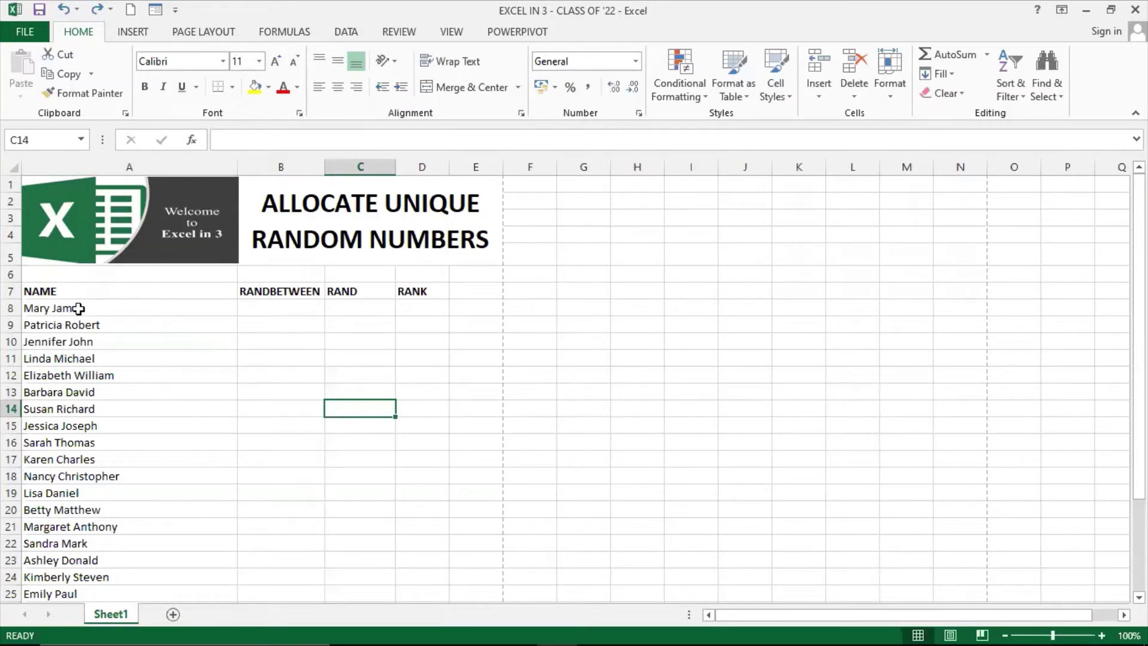
mouse_move(300, 304)
left_mouse_down()
mouse_move(297, 354)
mouse_move(299, 321)
left_mouse_up()
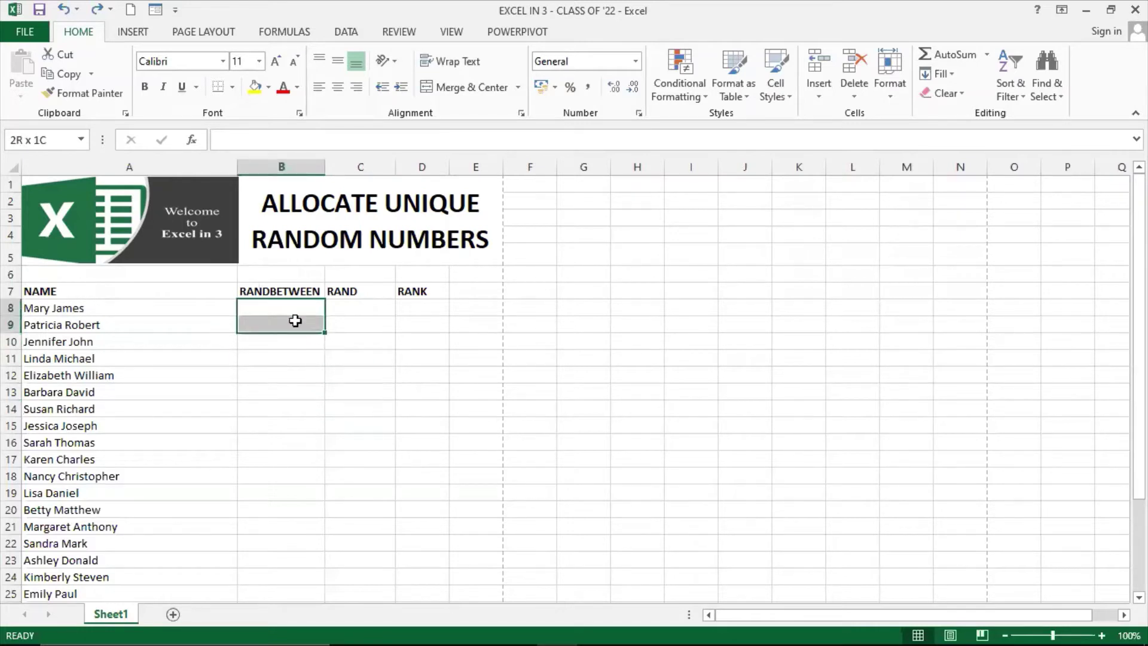
left_click_drag(128, 306, 102, 256)
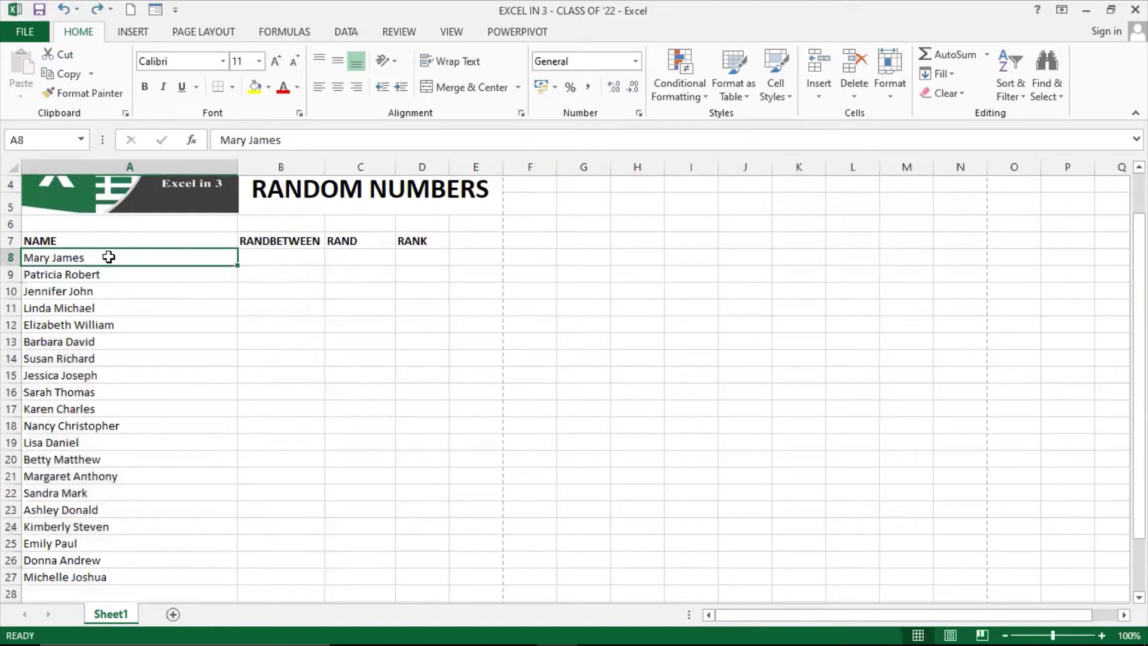
left_click(258, 257)
scroll(298, 331, "up", 1)
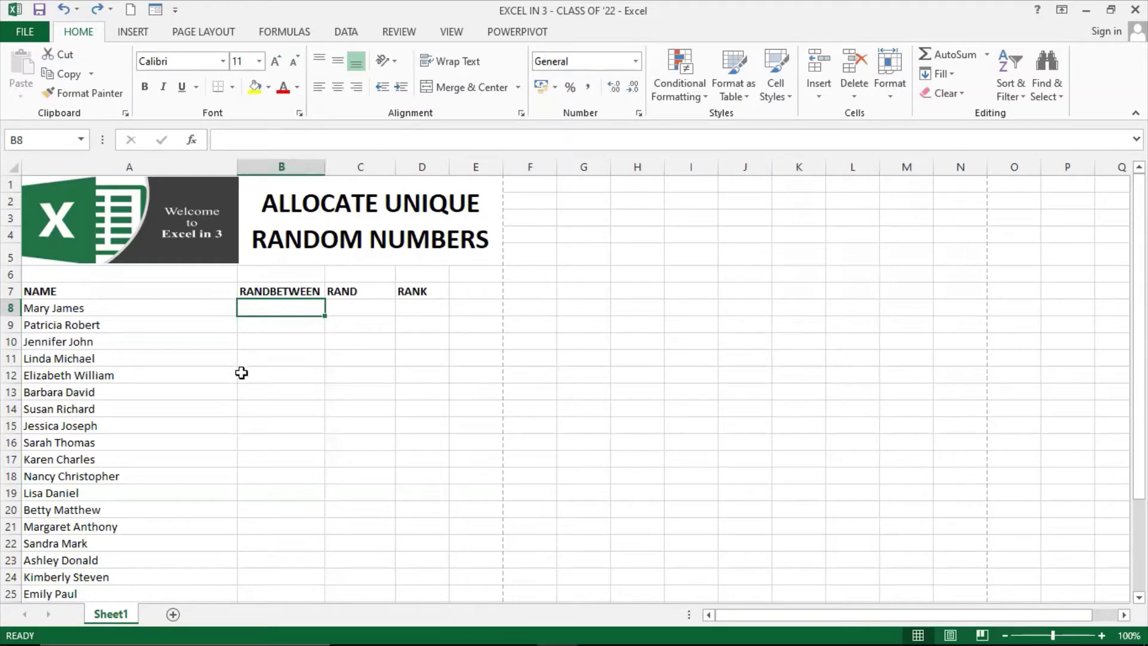
left_click(87, 314)
left_click_drag(86, 316, 71, 544)
scroll(223, 385, "up", 1)
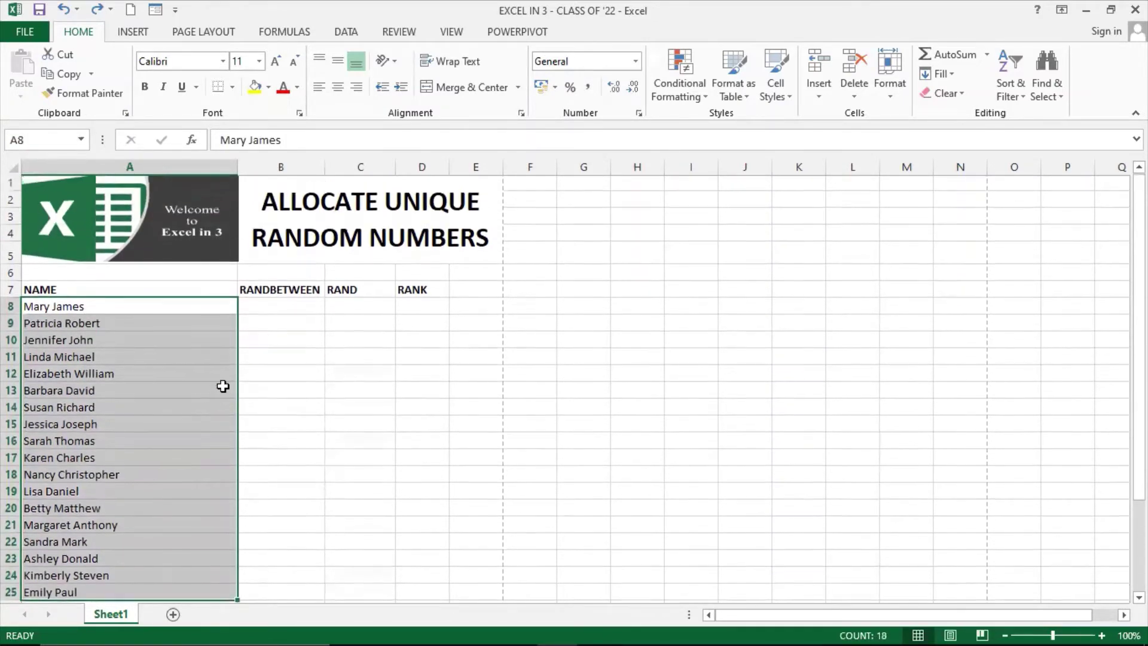
left_click(288, 304)
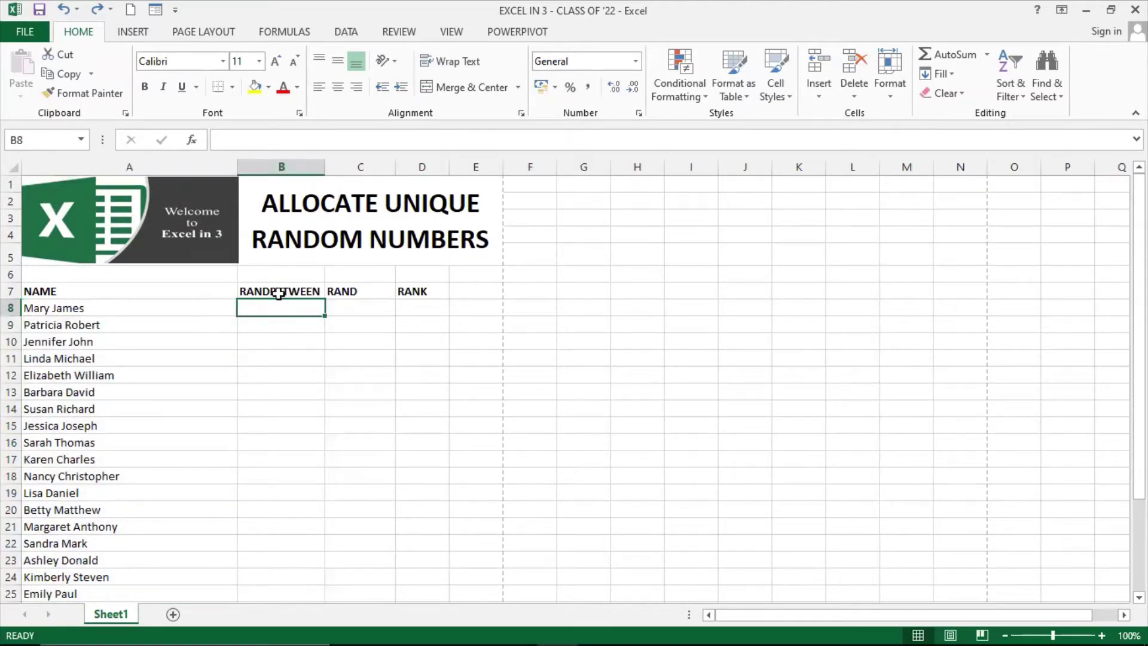
left_click(297, 293)
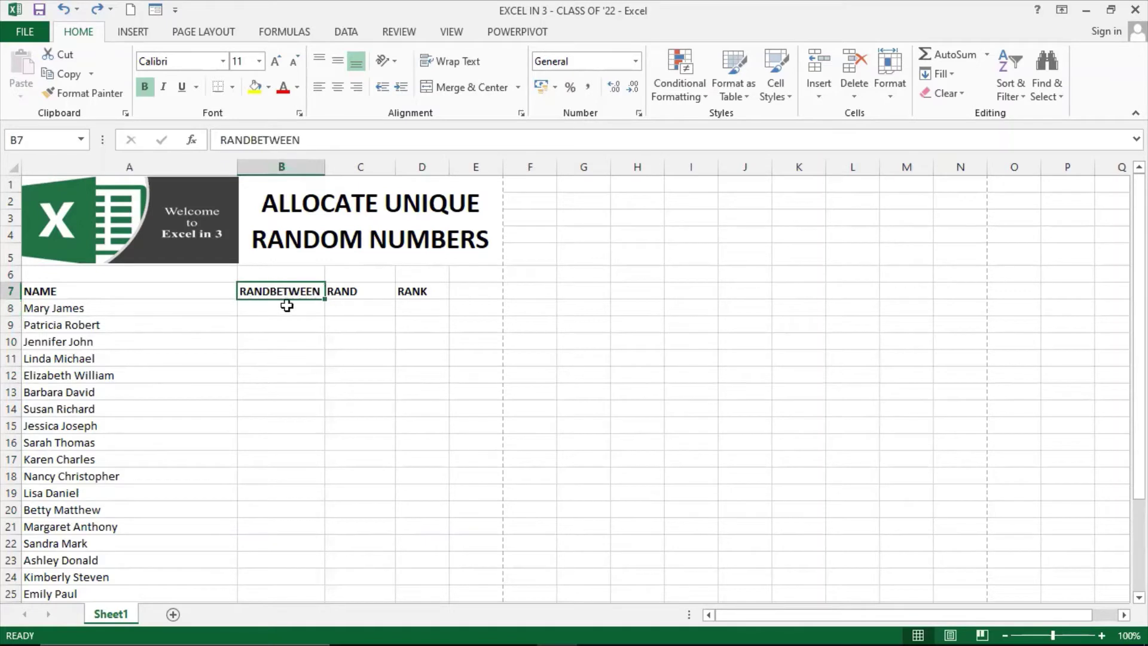
Search all functions for RANDBETWEEN and insert it into cell B8.
left_click(292, 308)
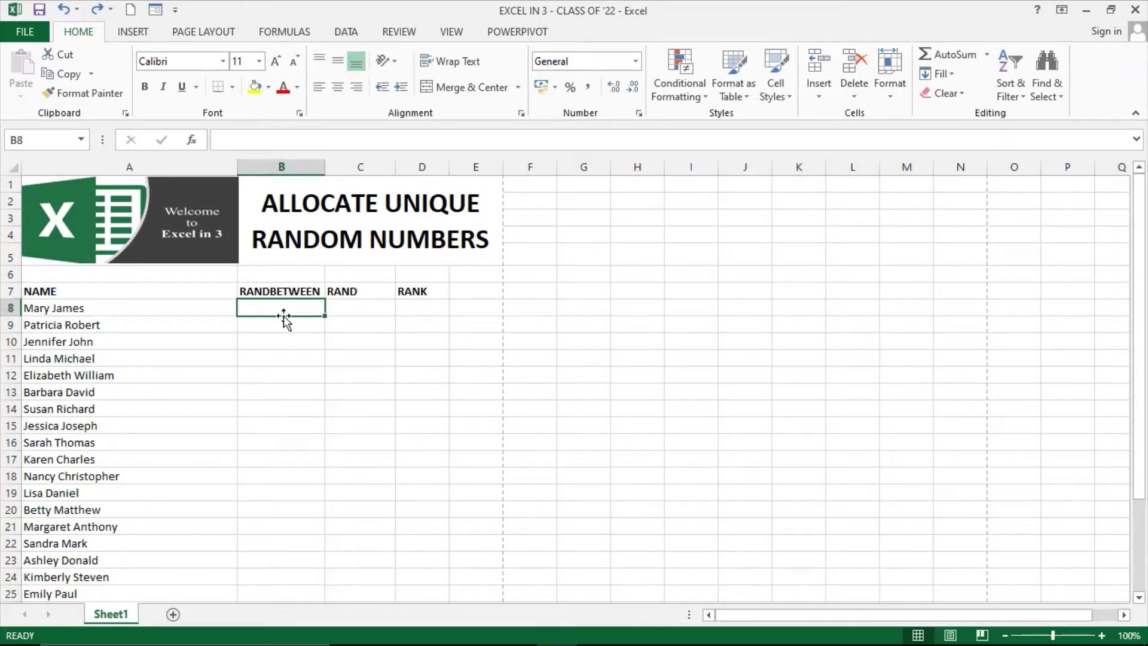
left_click(191, 141)
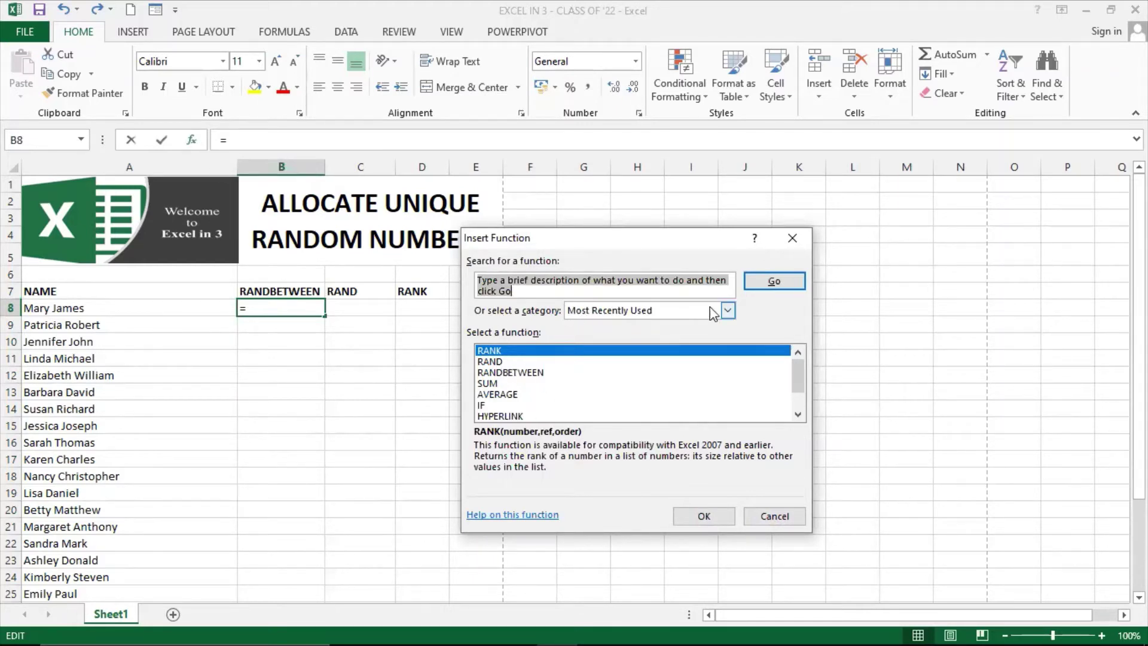
left_click(727, 311)
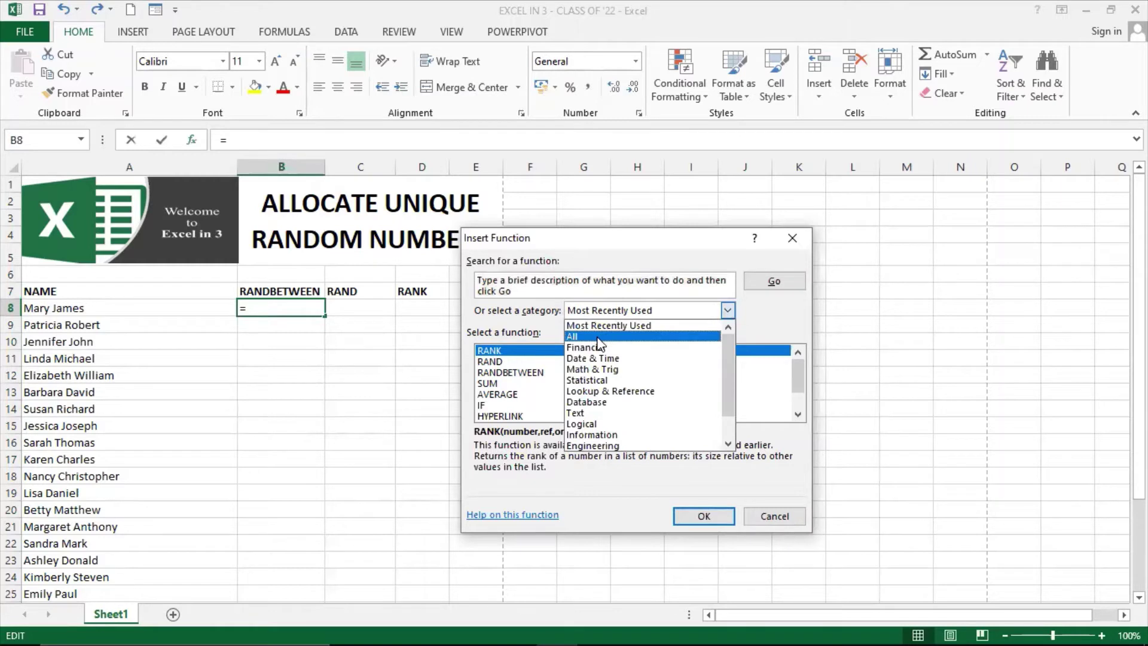
left_click(586, 336)
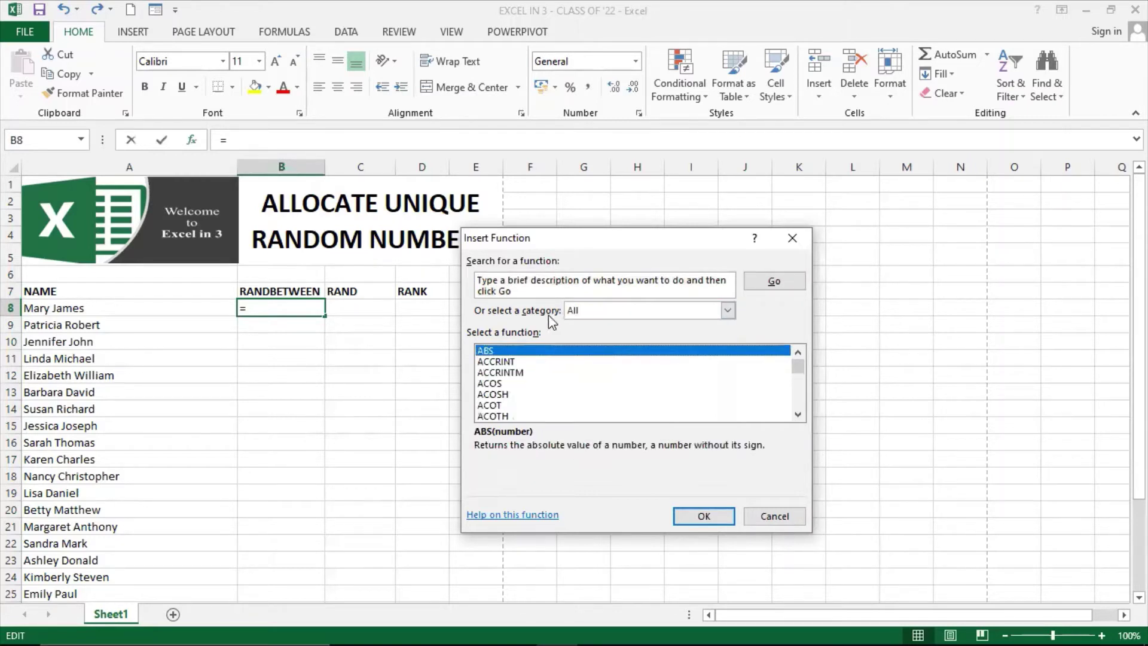
left_click(526, 294)
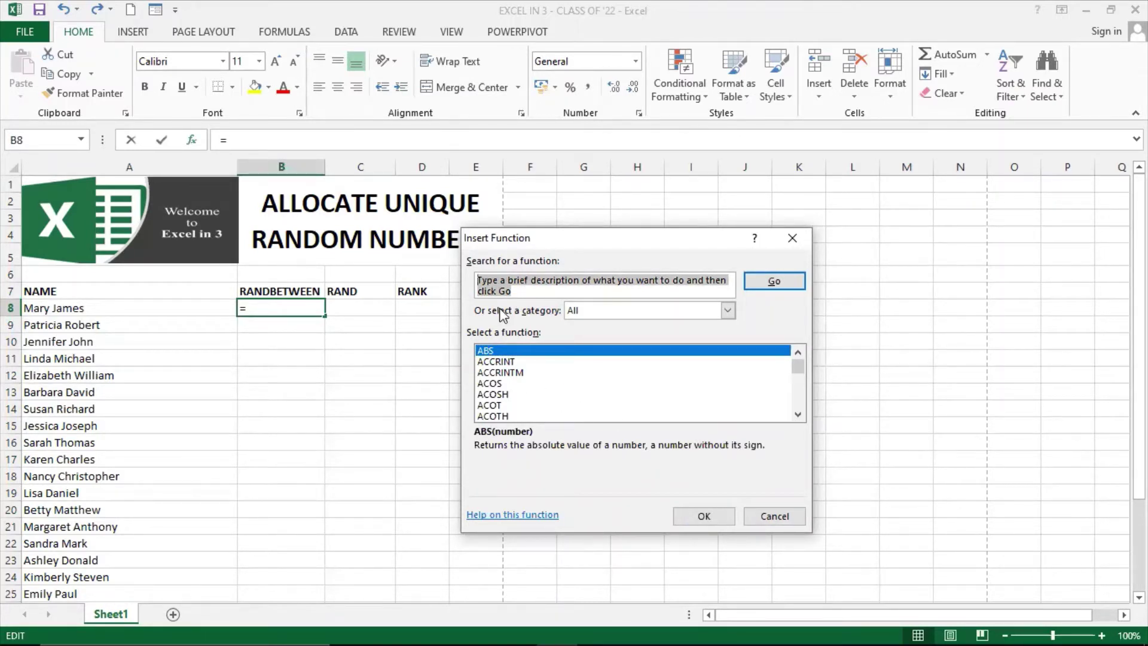
type("RANDBETWEEN")
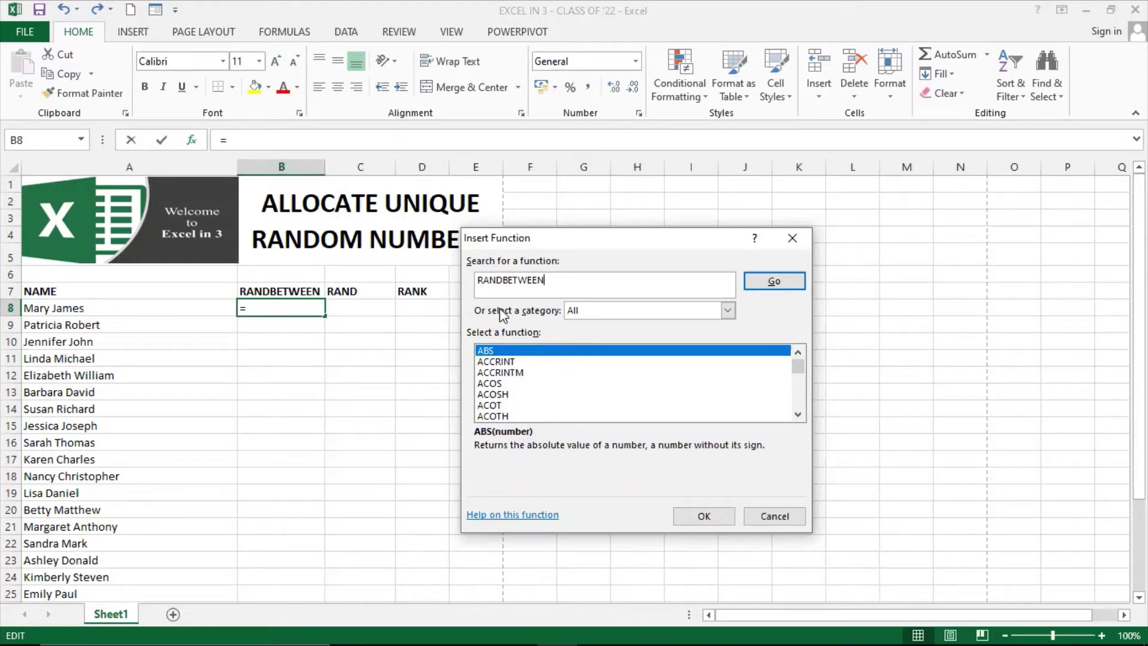
left_click(777, 288)
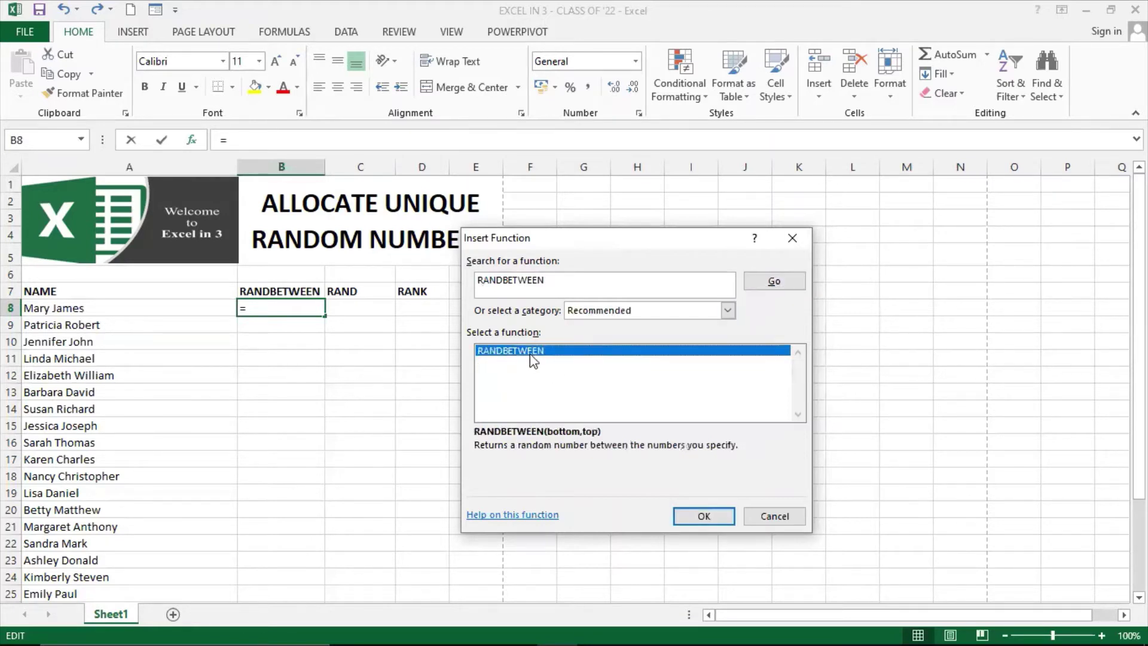
key("Return")
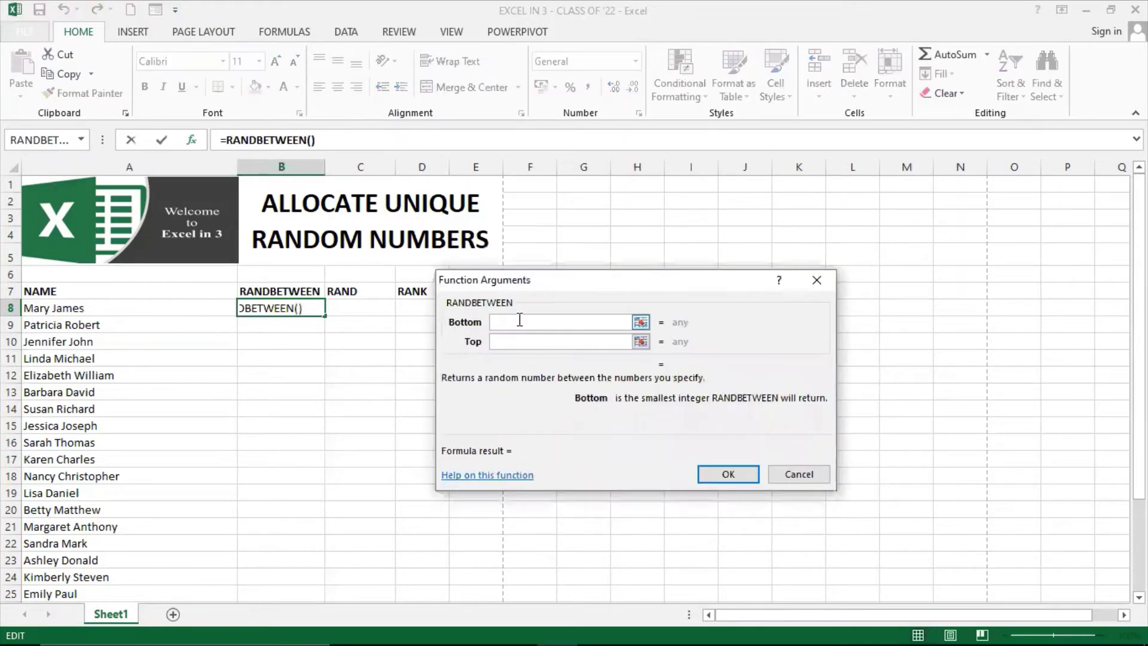
Set the RANDBETWEEN arguments in B8 to a bottom of 1 and a top of 20, and confirm the formula.
type("1")
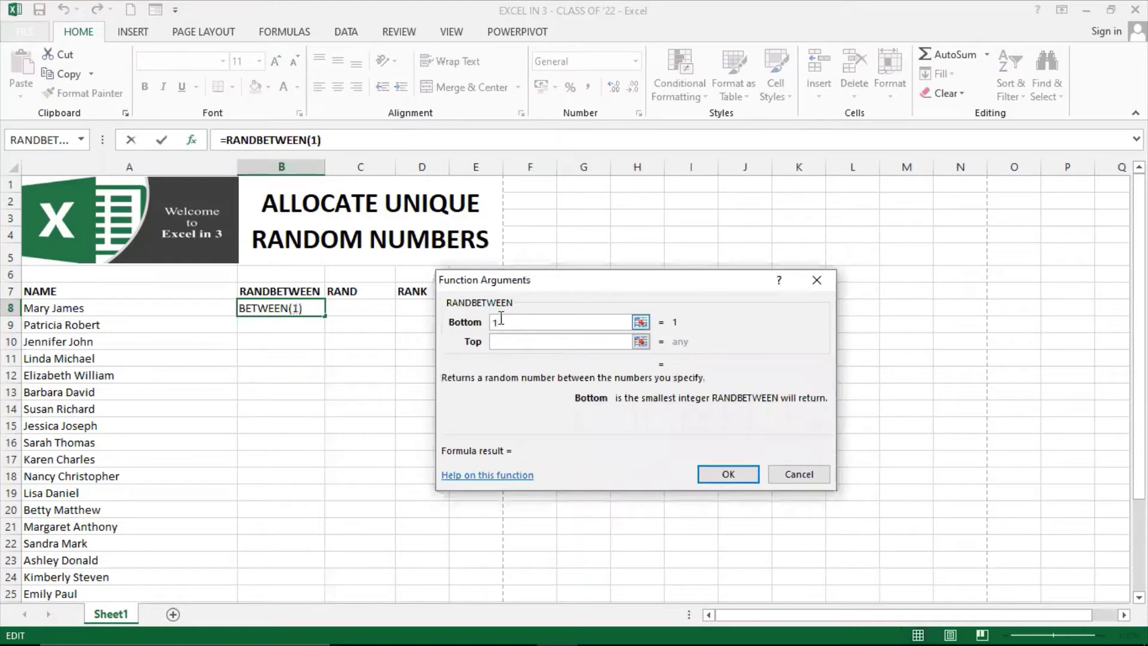
key("Tab")
left_click(517, 347)
type("20")
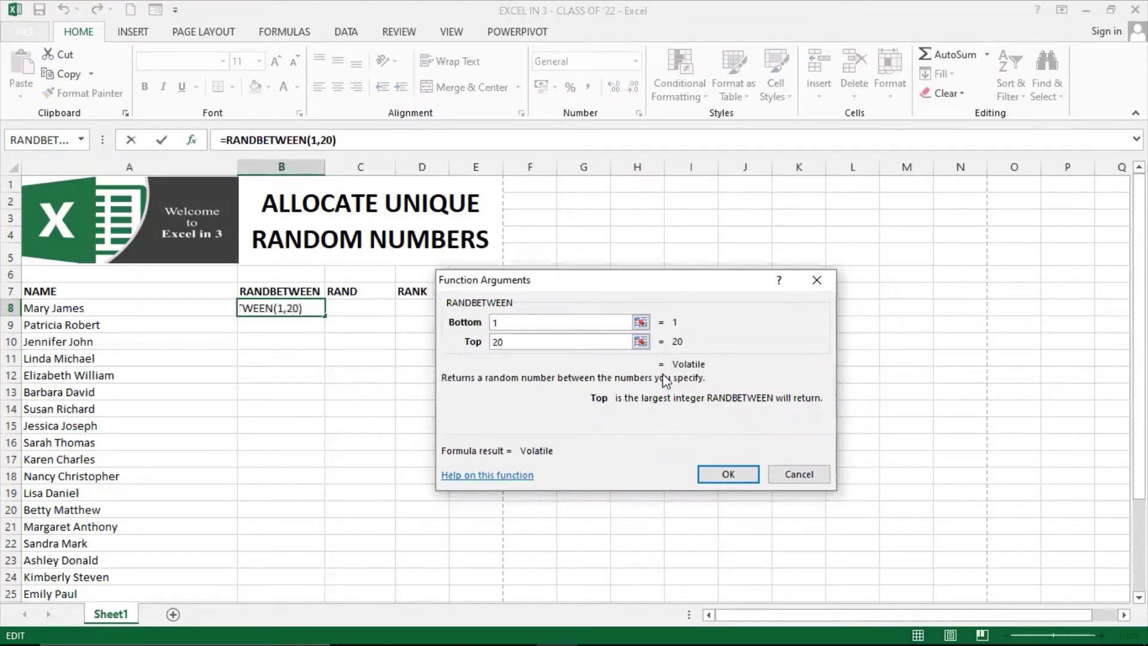
left_click(729, 476)
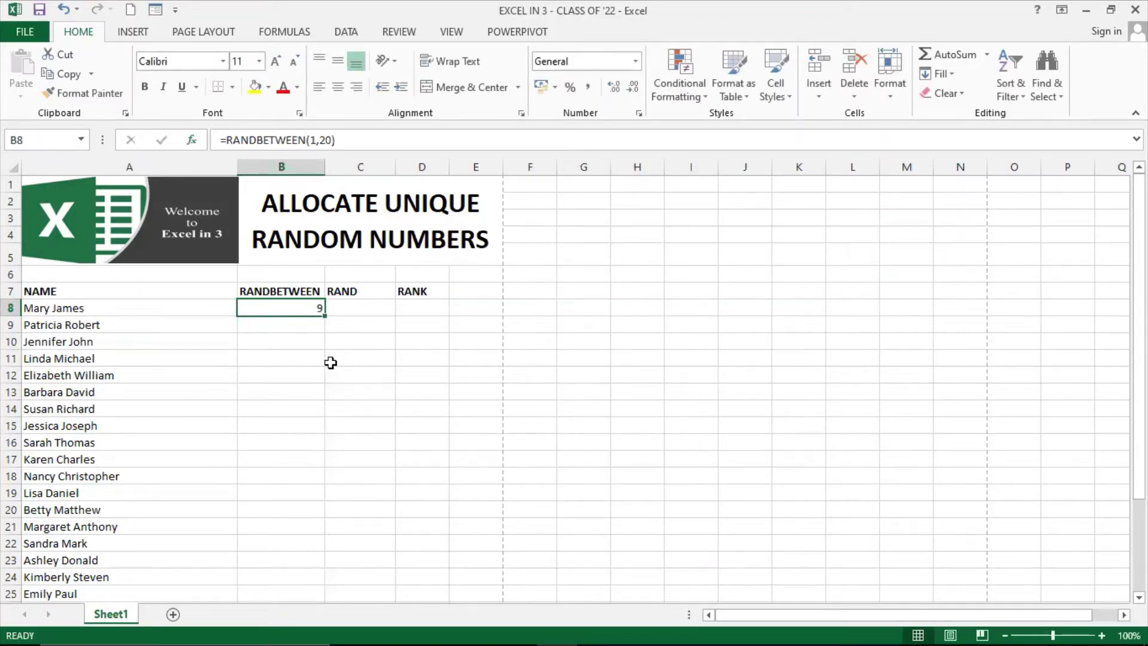
Fill the RANDBETWEEN formula from B8 down to B27, the last name in the list.
double_click(323, 316)
scroll(318, 412, "down", 2)
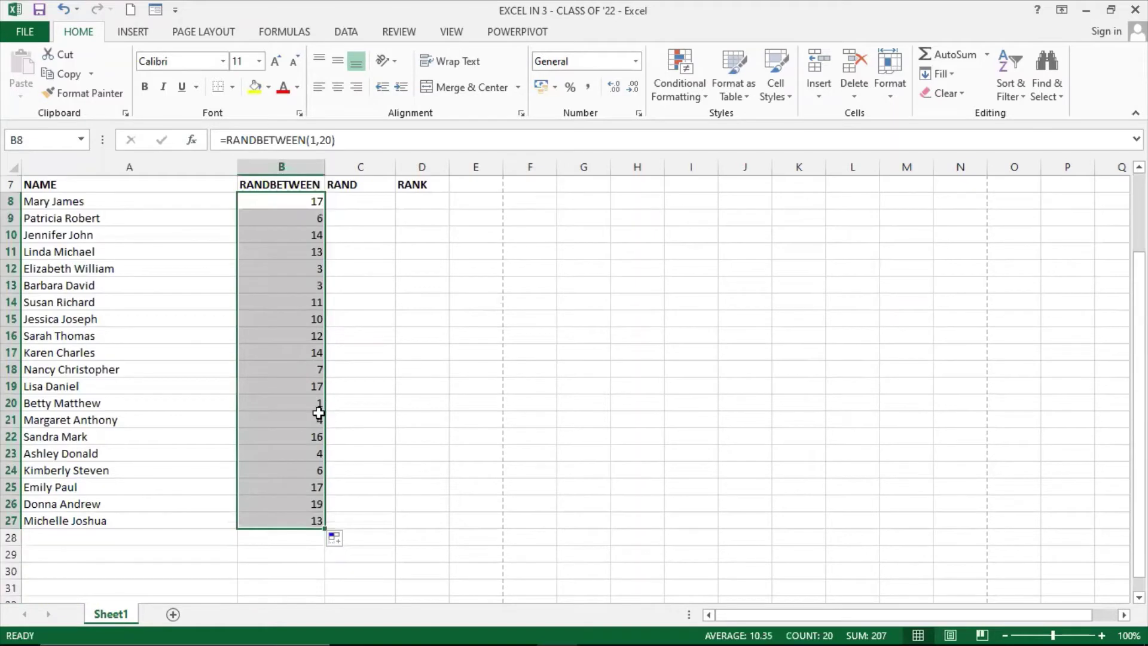
scroll(319, 413, "up", 1)
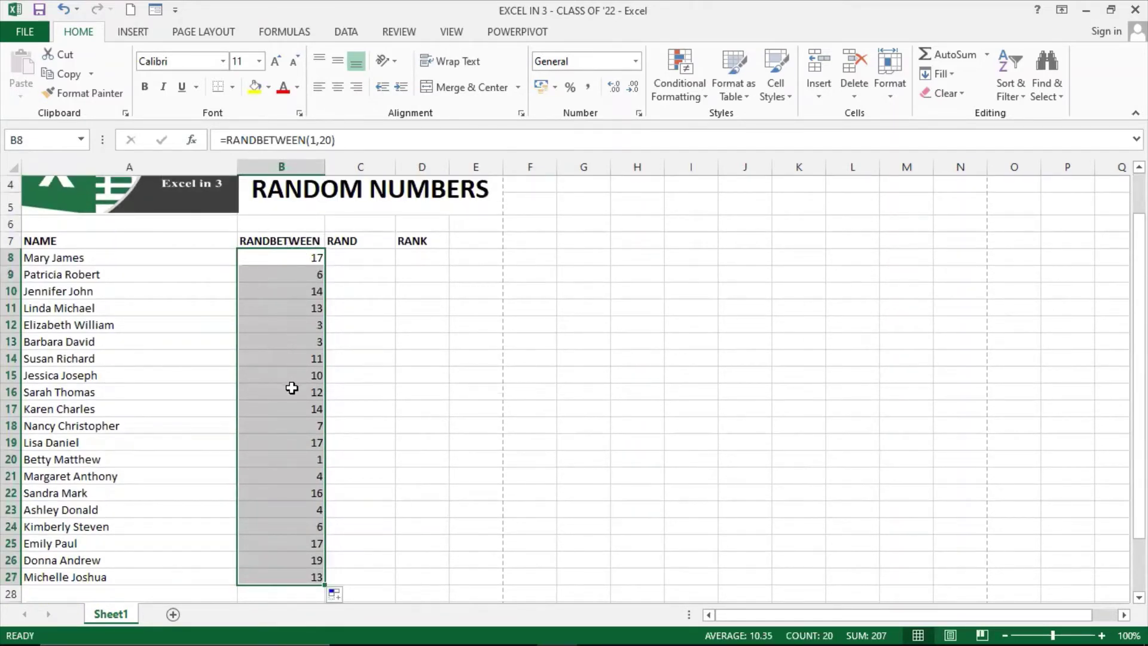
Copy the RANDBETWEEN results in B8:B27 and paste them over themselves as values only.
right_click(298, 322)
left_click(332, 336)
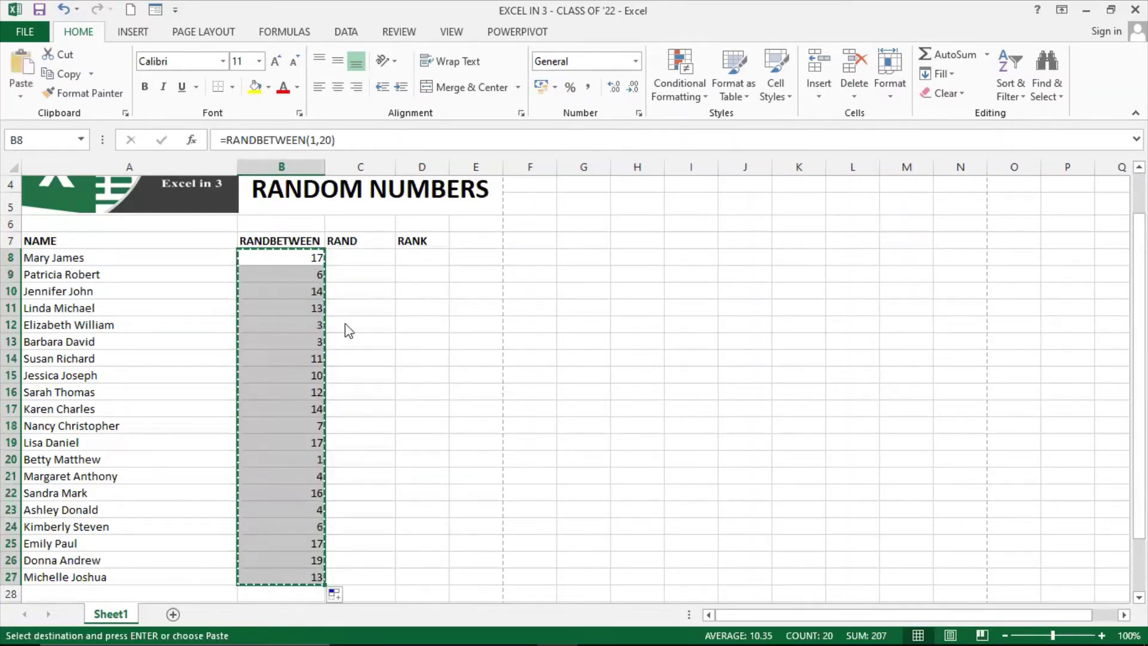
right_click(356, 387)
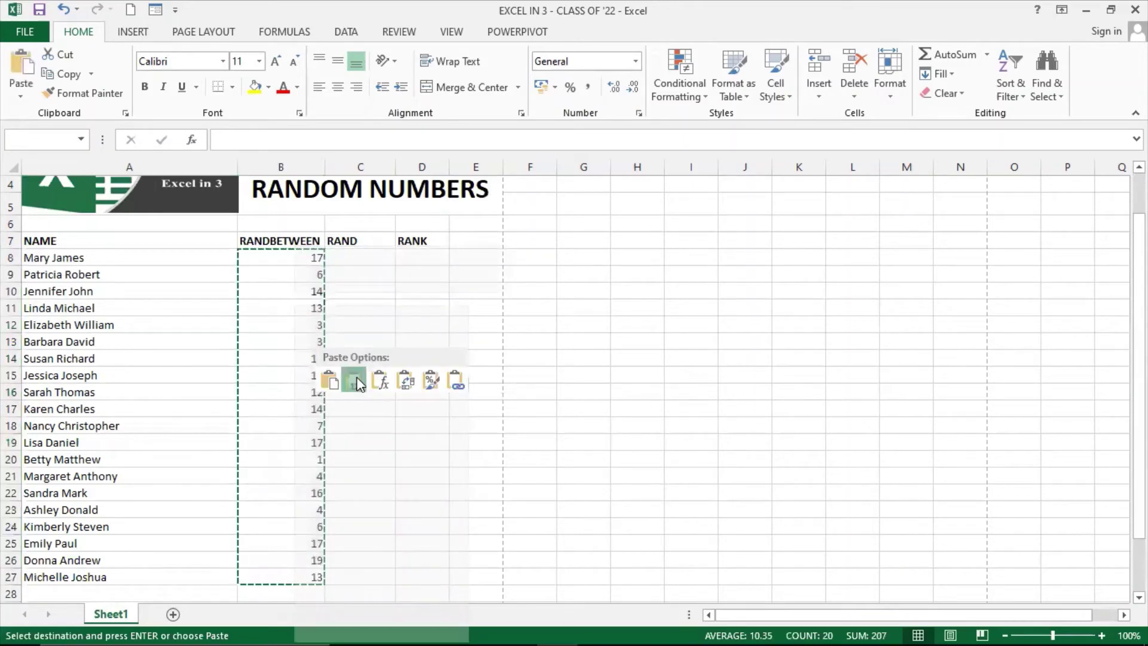
left_click(356, 388)
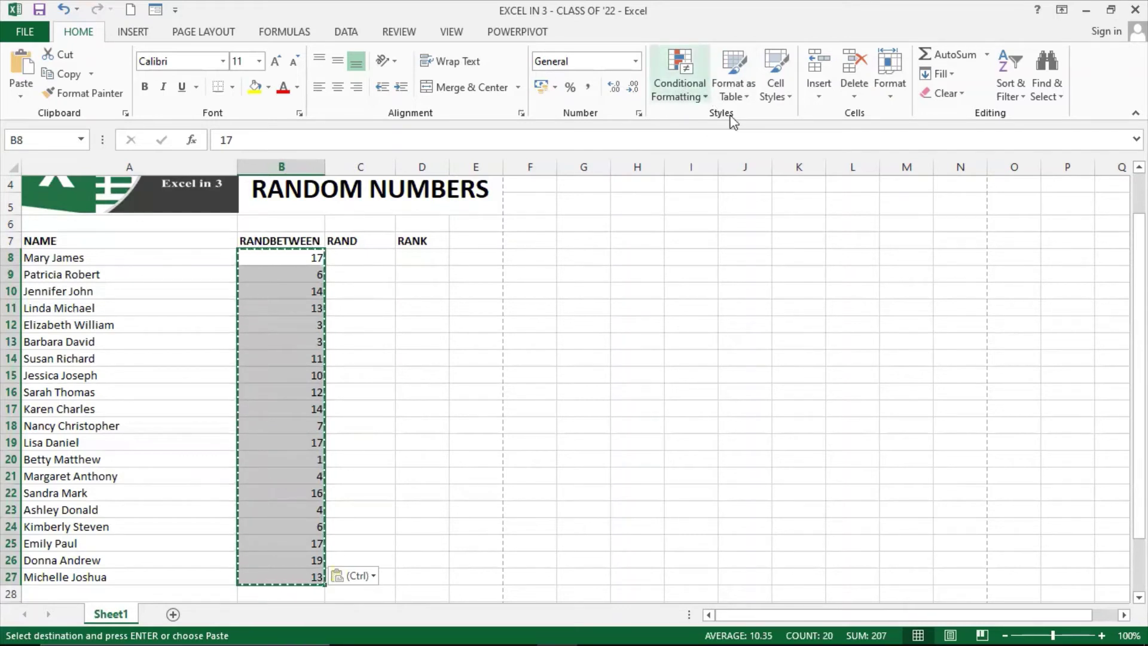
Highlight the duplicate values in B8:B27 with a conditional formatting rule and save the workbook.
left_click(688, 96)
mouse_move(735, 123)
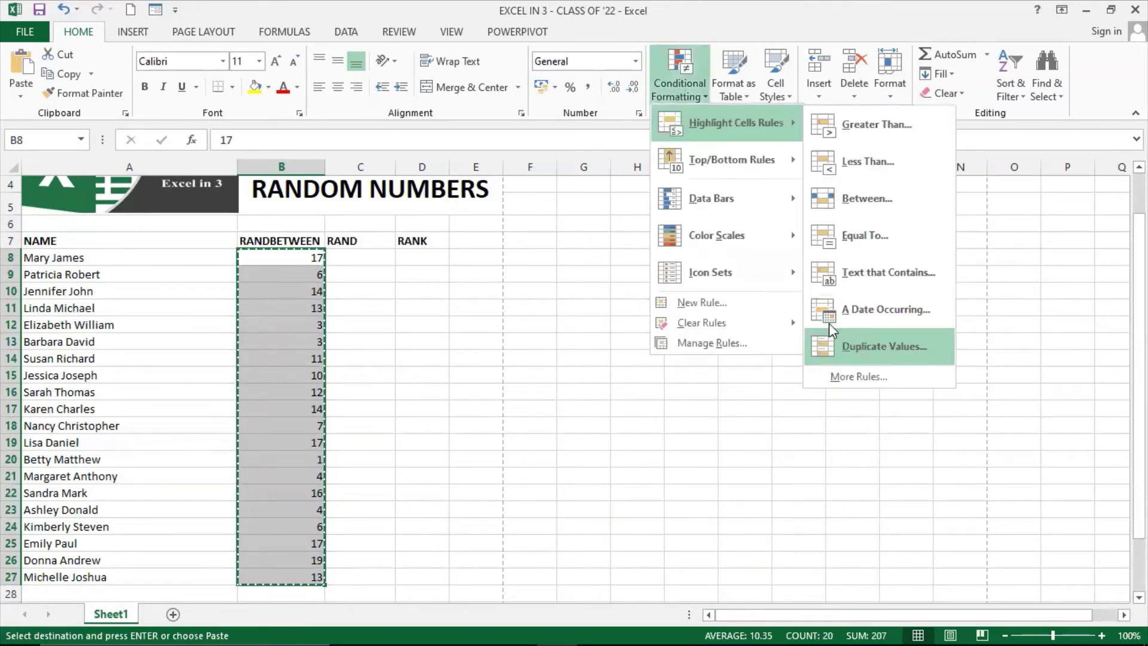
left_click(859, 347)
left_click(686, 428)
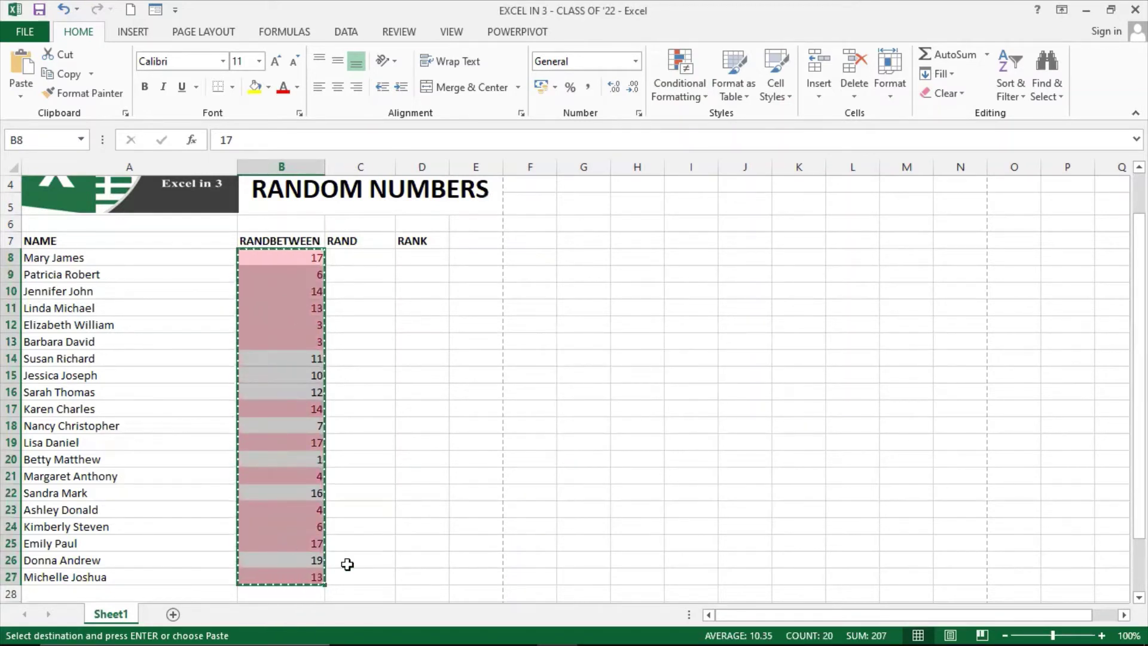
left_click(379, 345)
left_click(370, 256)
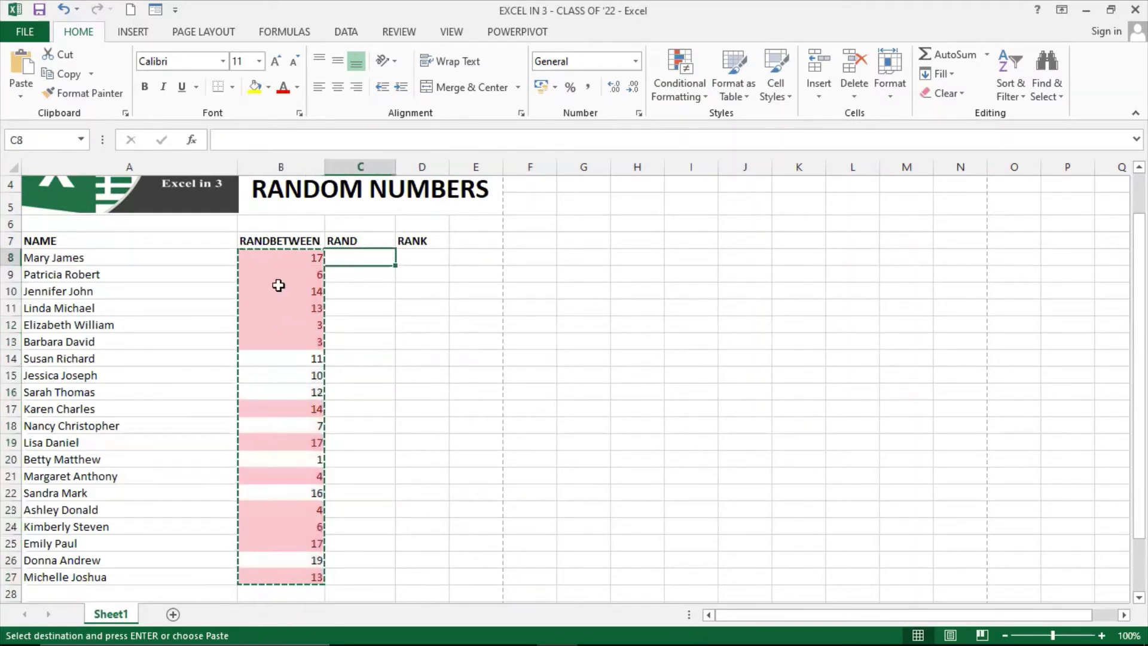
left_click(39, 9)
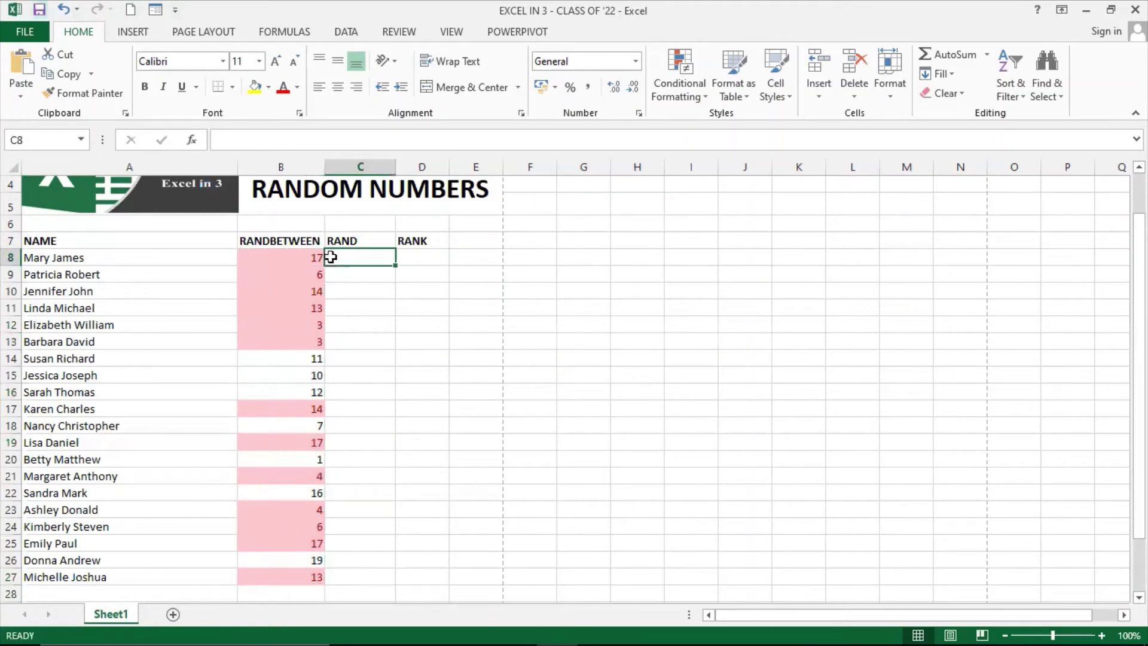
Search all functions for RAND and insert =RAND() into cell C8 under the RAND heading.
left_click(342, 239)
left_click(410, 241)
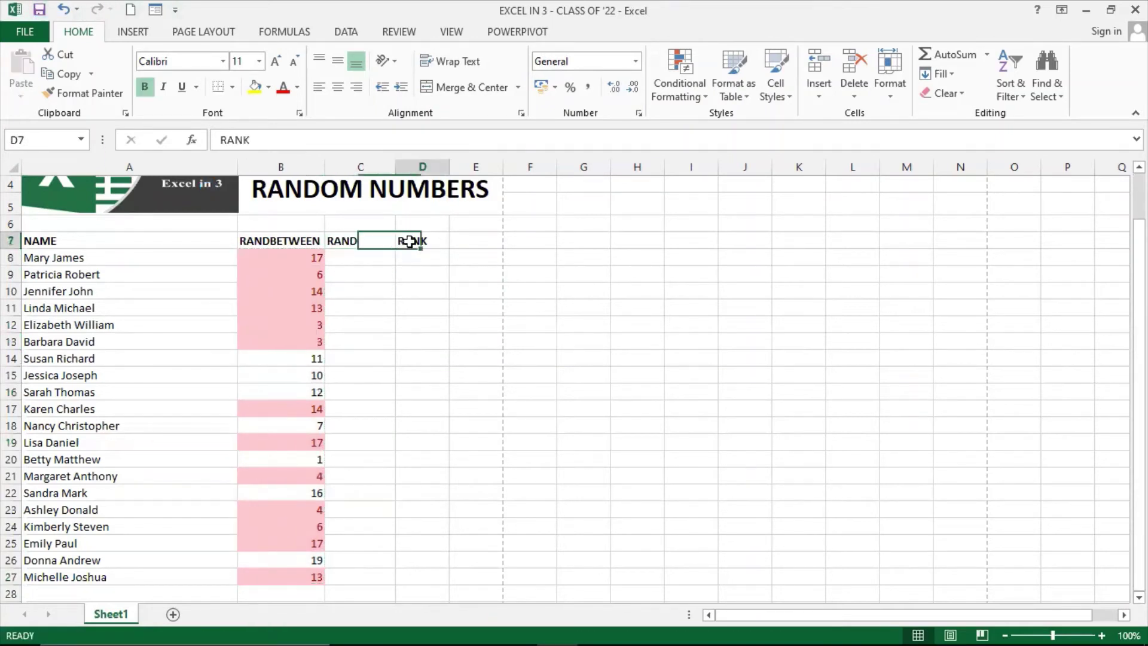
left_click(357, 257)
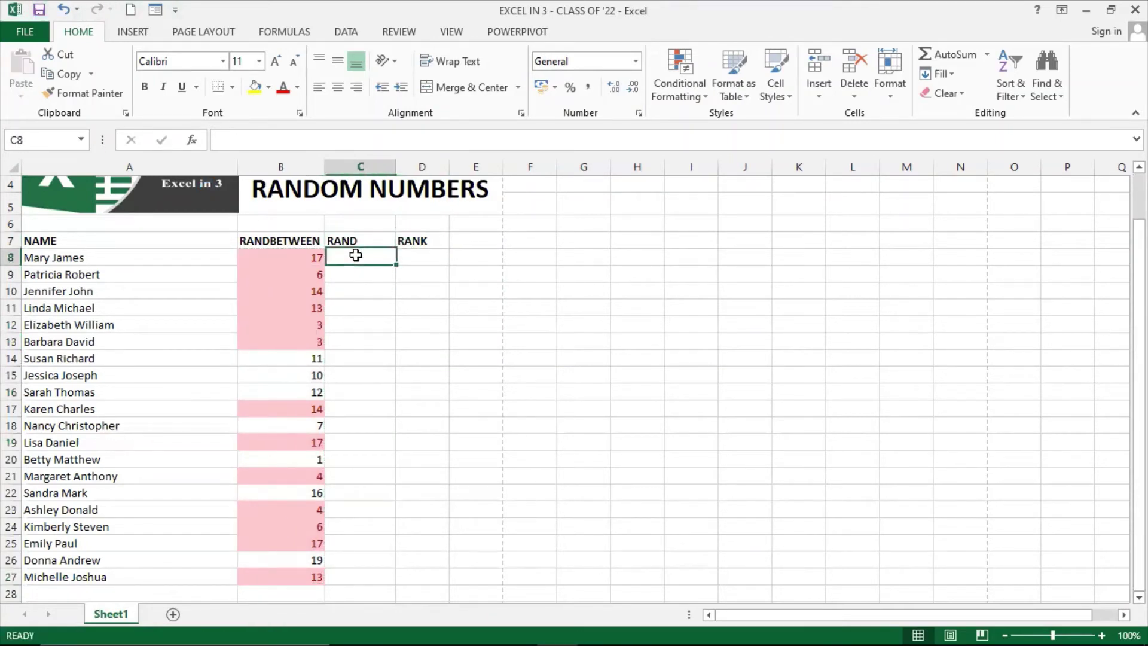
left_click(191, 141)
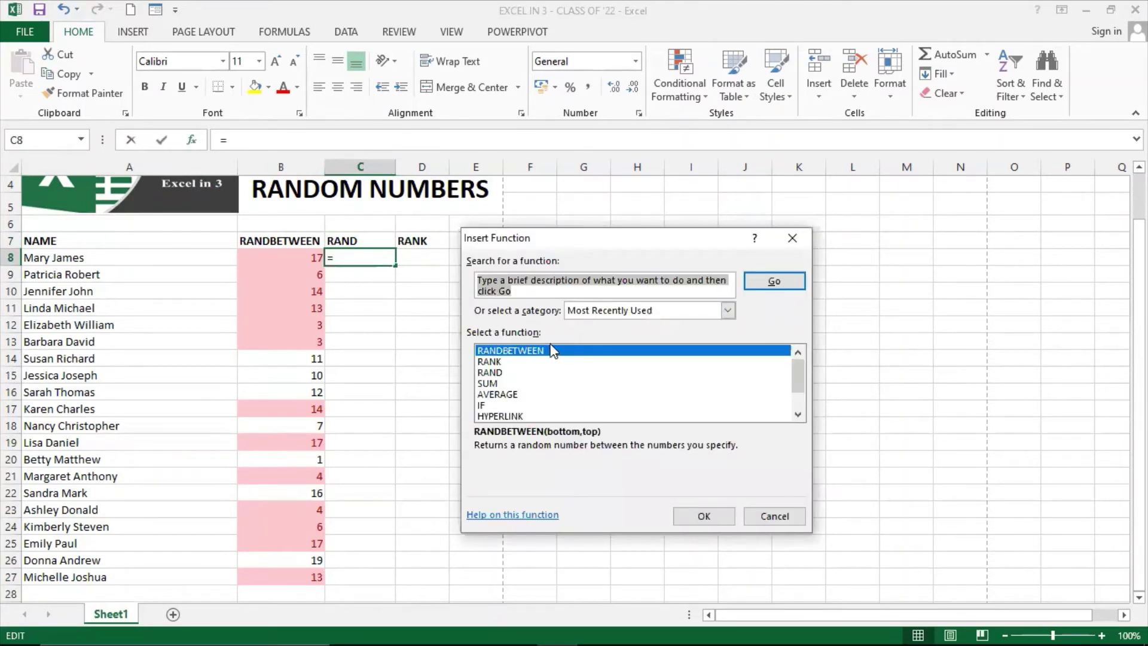
left_click(728, 311)
left_click(639, 338)
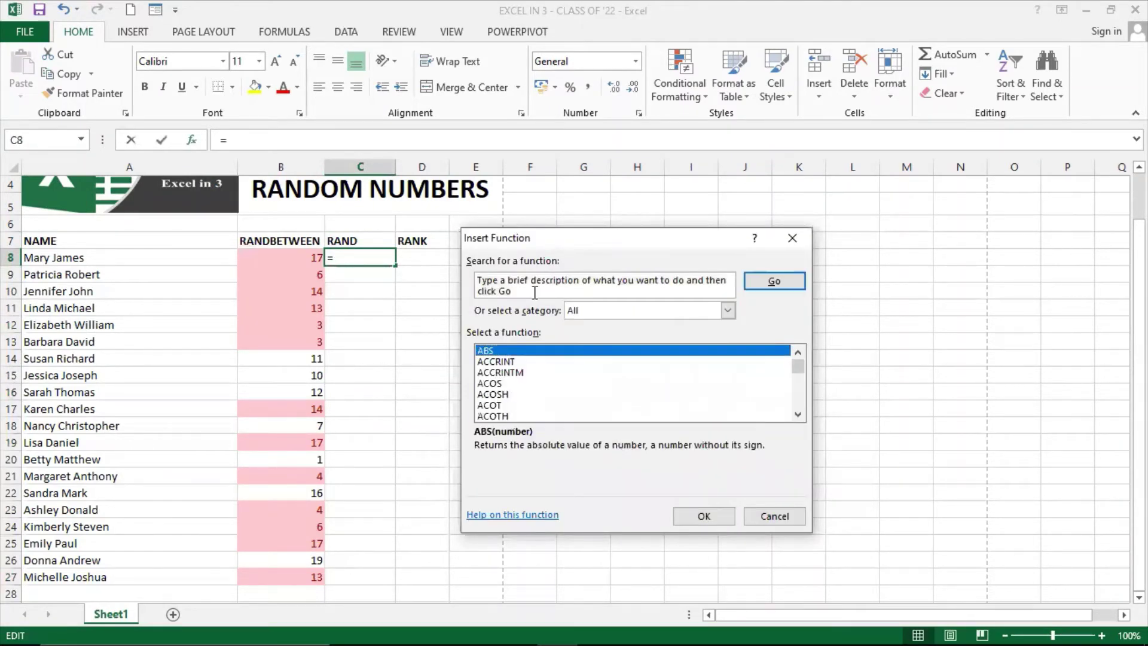
type("RAND")
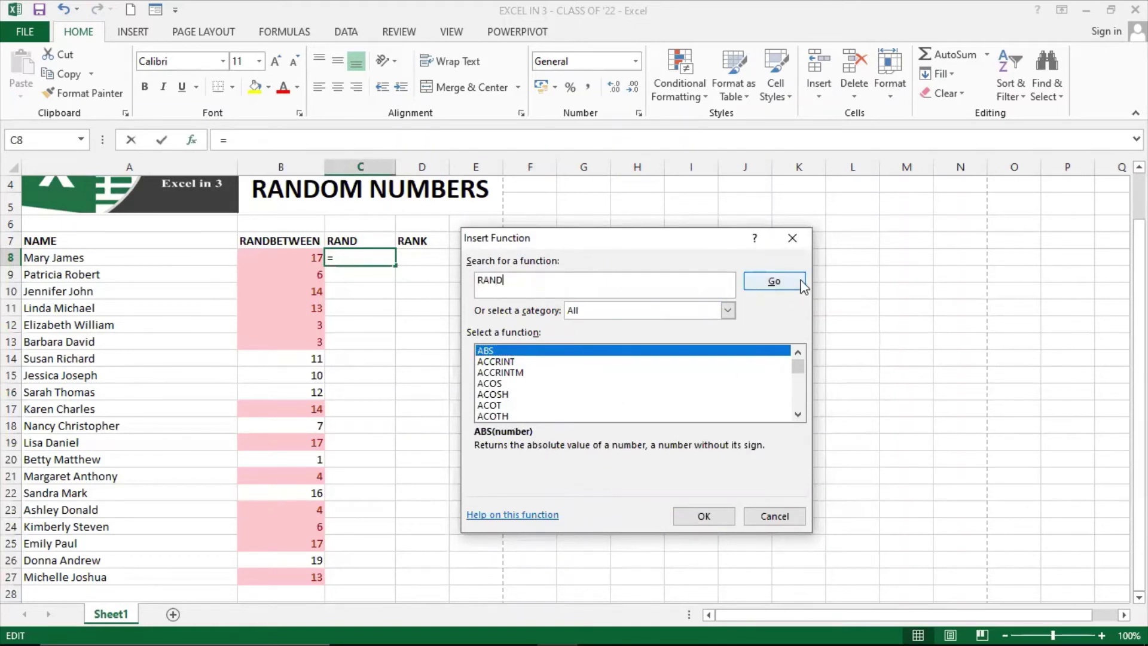
left_click(797, 282)
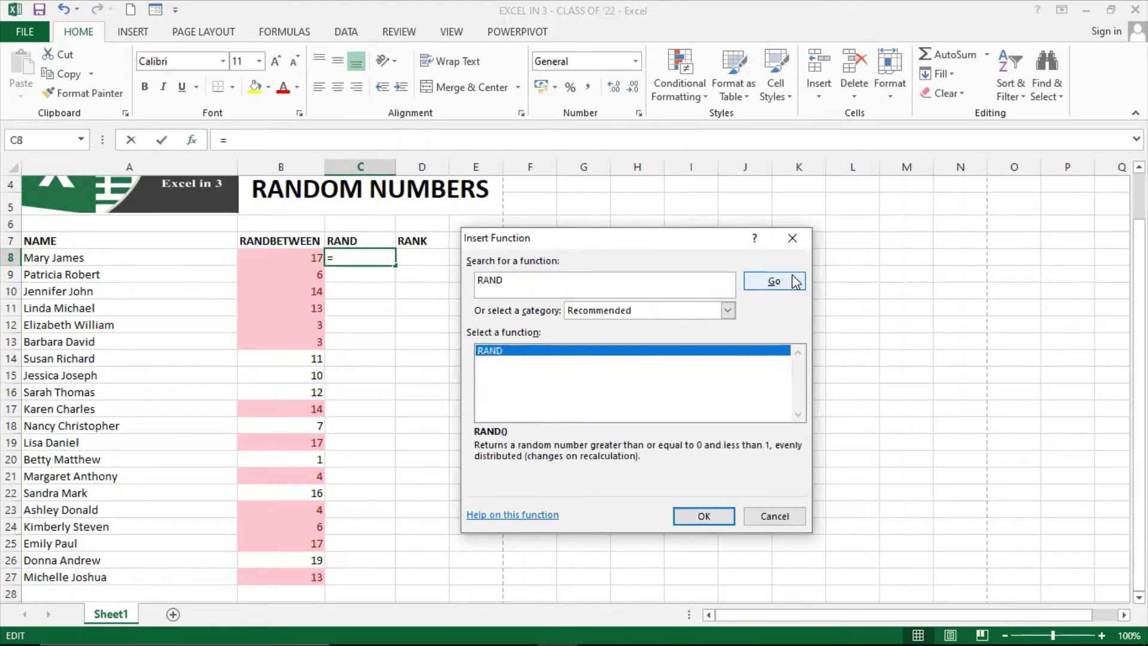
left_click(716, 520)
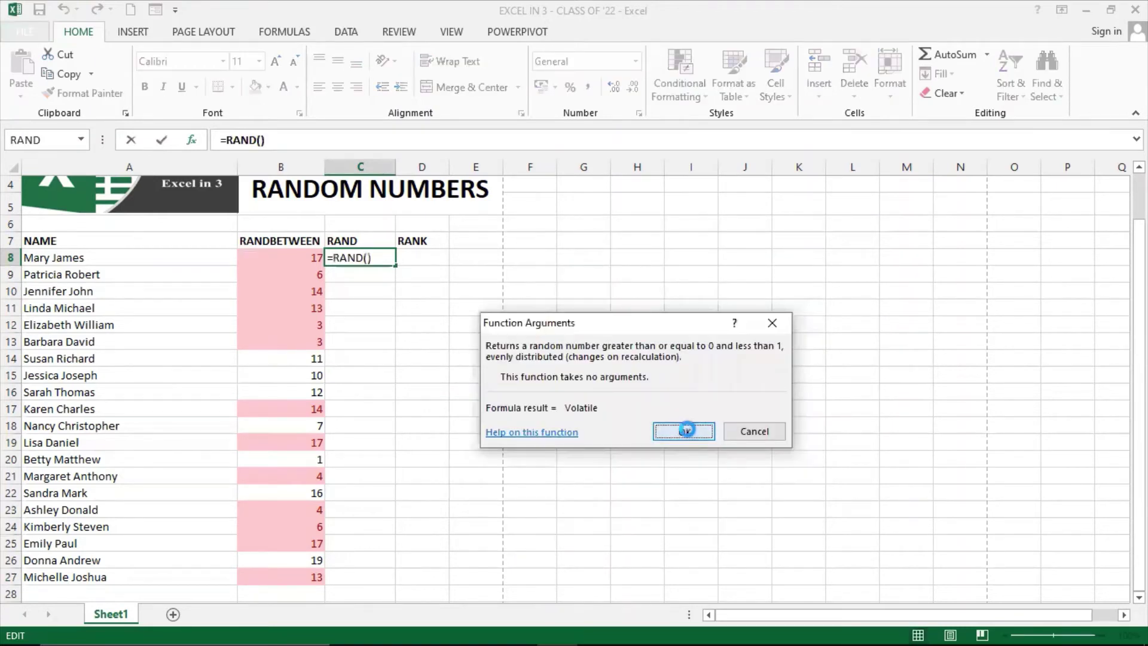
left_click(688, 429)
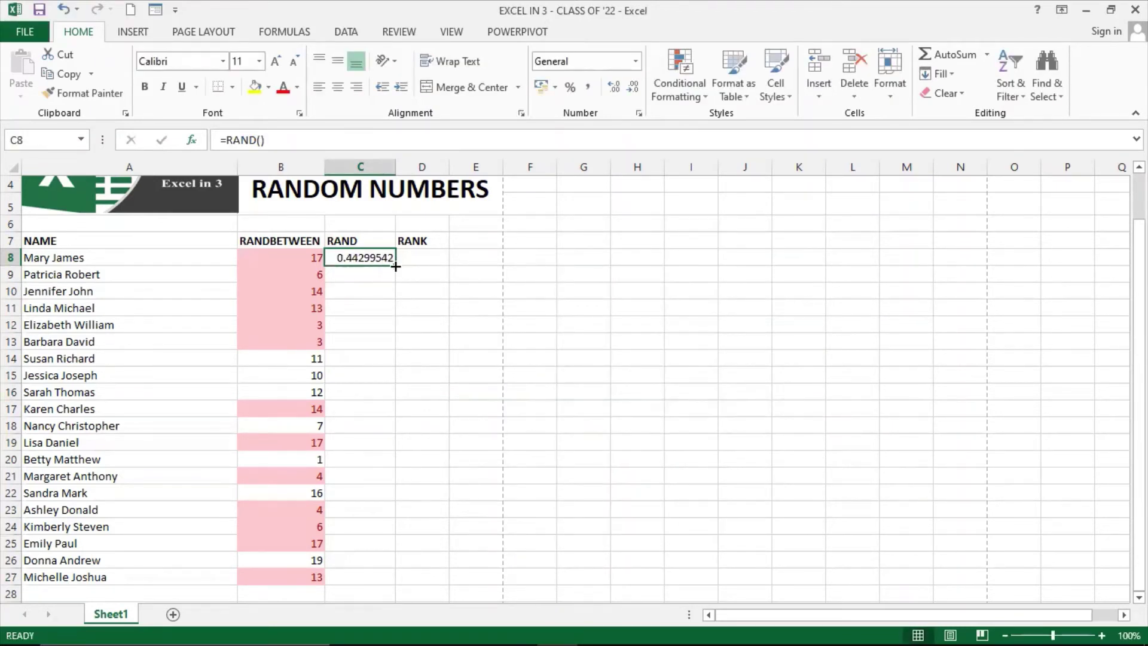
Fill the RAND formula from C8 down to C27 and paste the results over themselves as values only.
left_click_drag(395, 266, 371, 585)
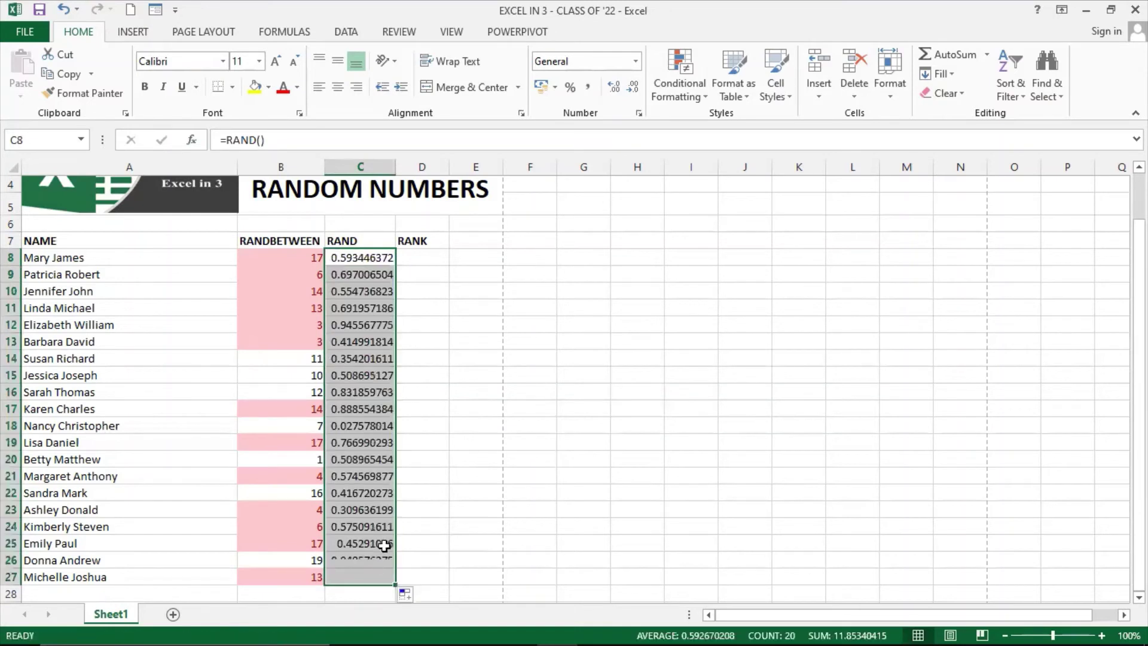
right_click(377, 344)
left_click(419, 54)
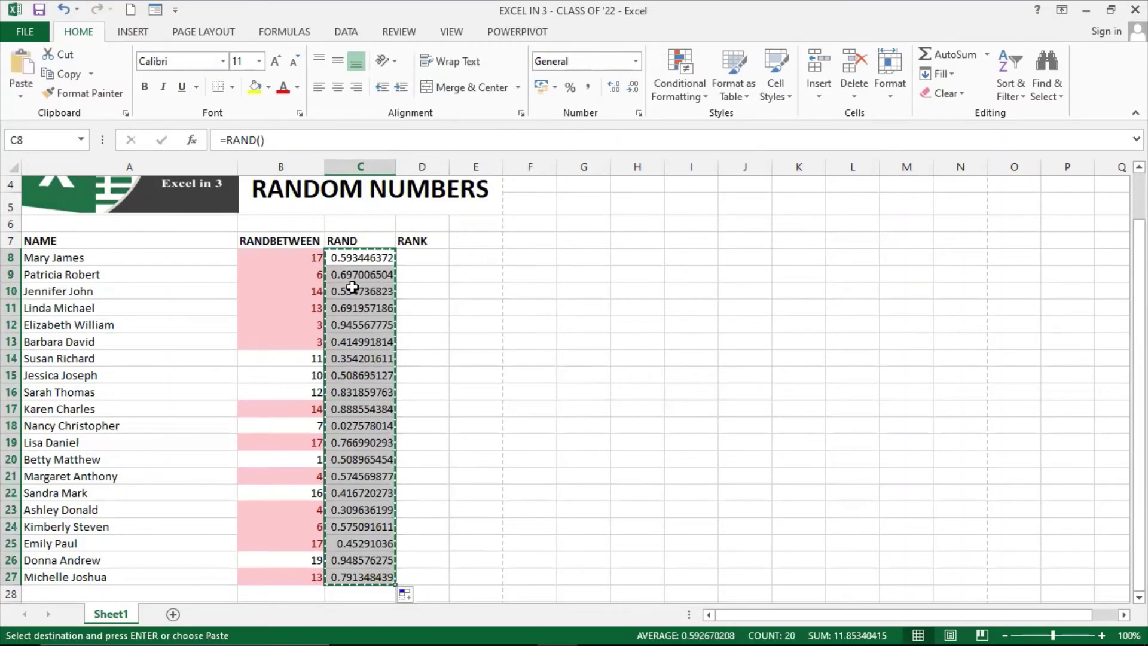
right_click(353, 288)
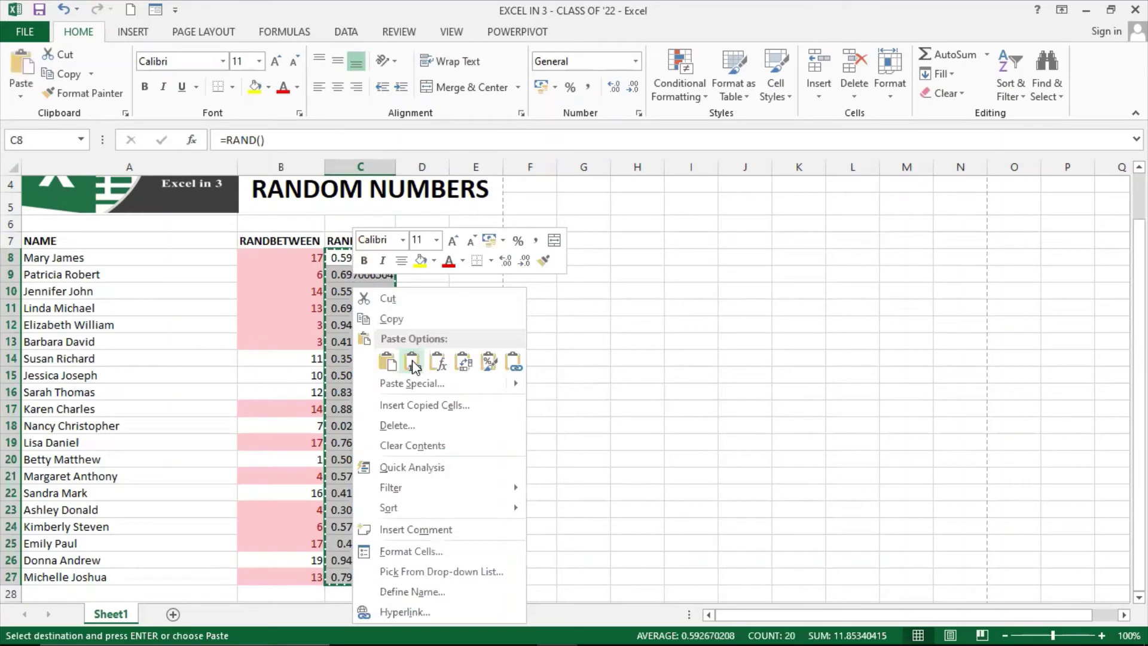
key("Escape")
Search all functions for RANK and insert the RANK function into cell D8 under the RANK heading.
left_click(423, 257)
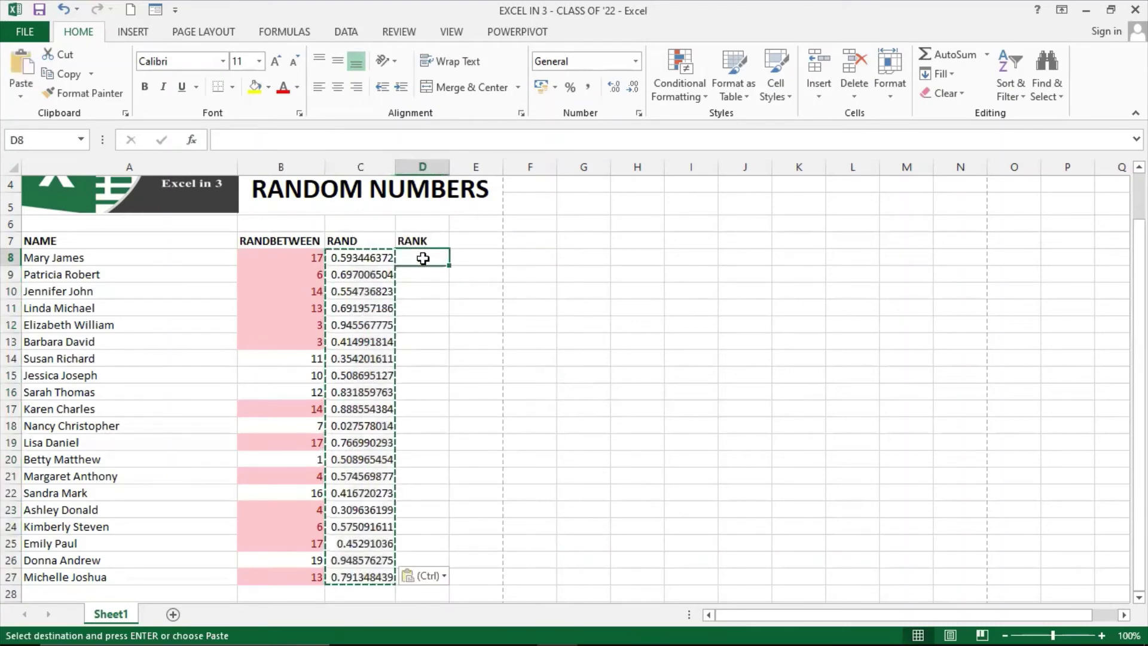
left_click(193, 140)
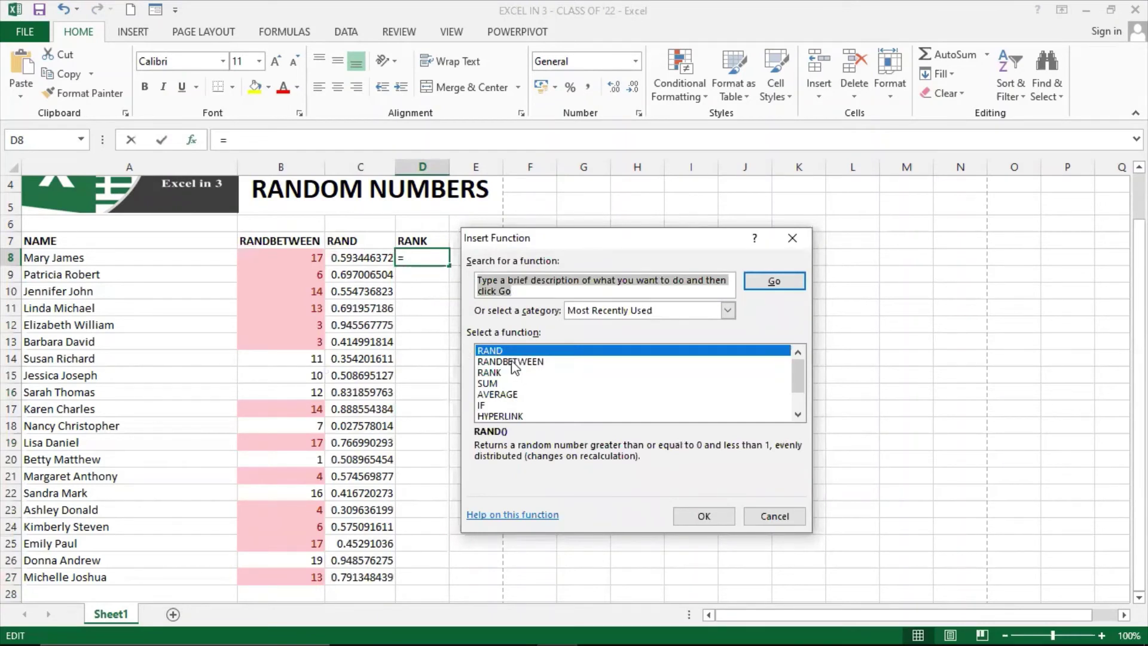
left_click(728, 311)
left_click(592, 334)
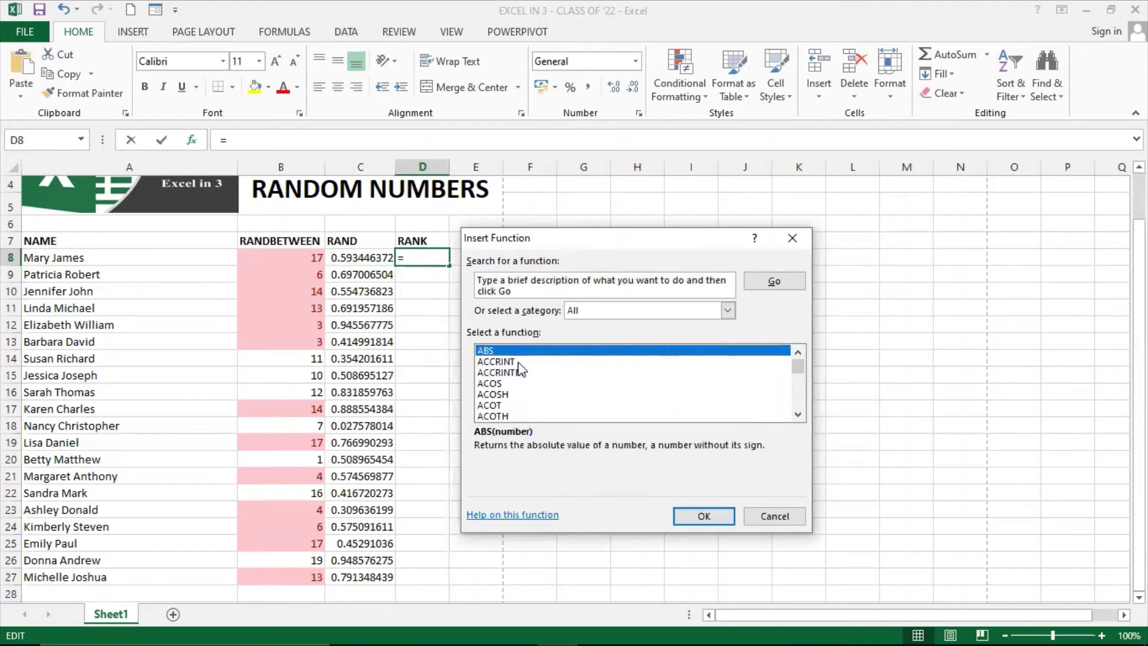
left_click(522, 292)
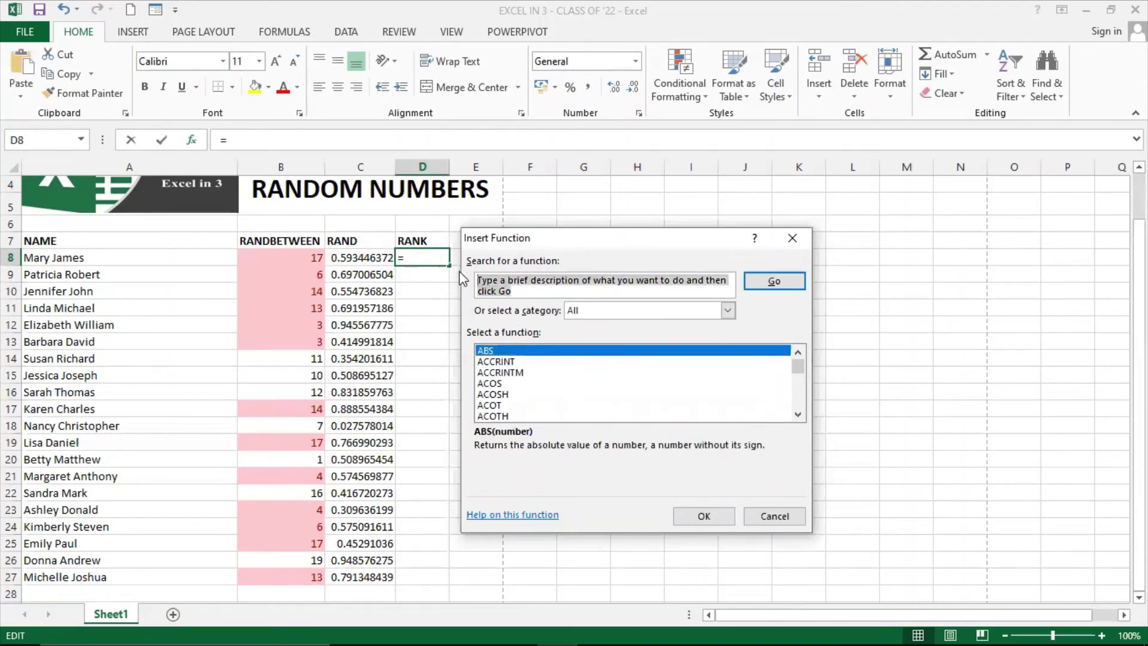
type("RANK")
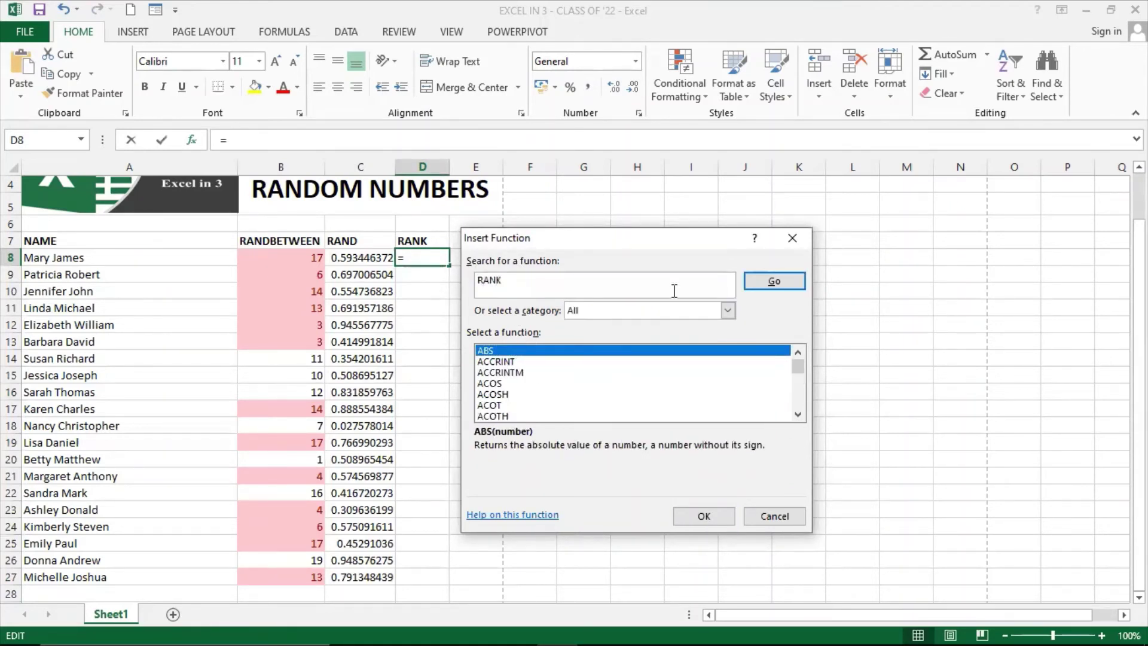
left_click(774, 281)
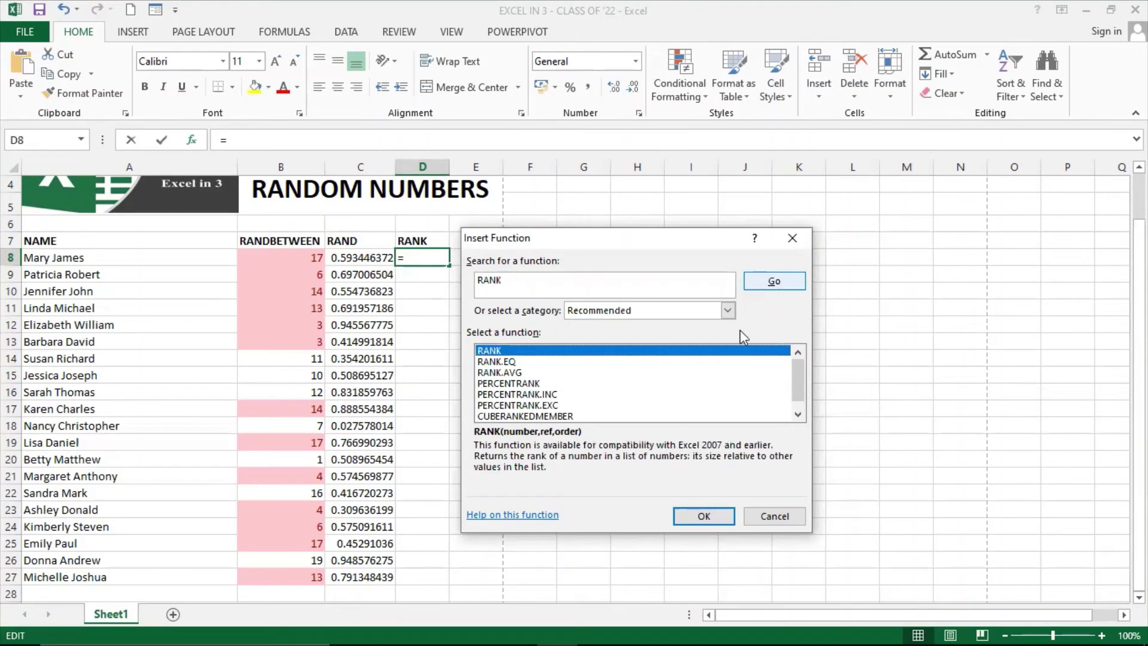
left_click(703, 516)
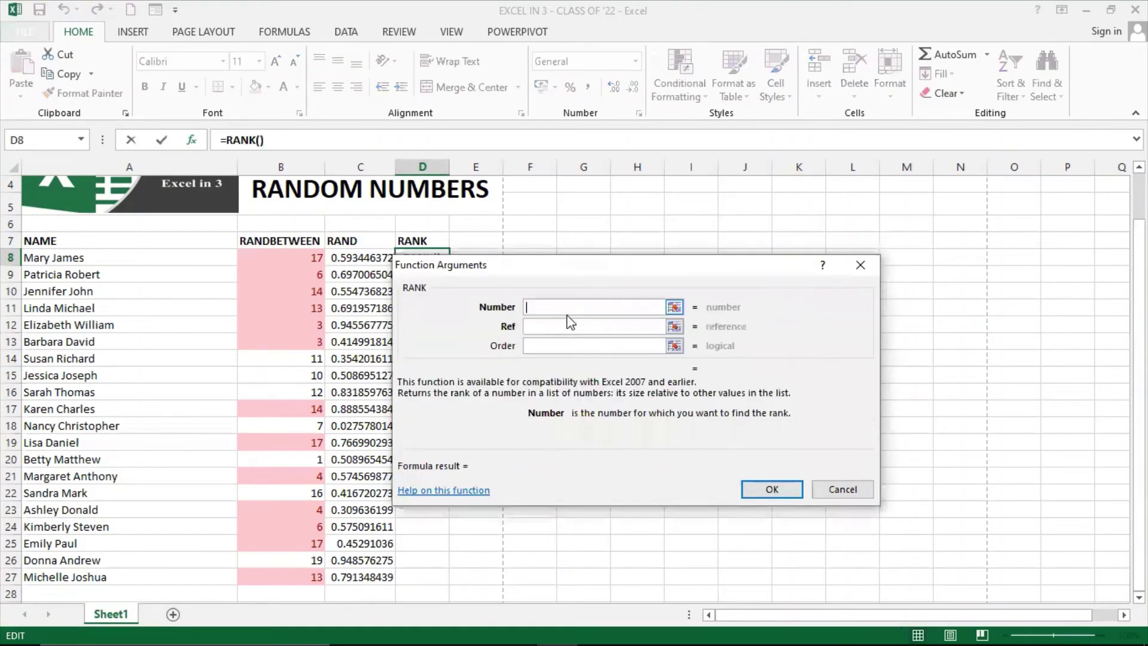
Complete the D8 formula as =RANK(C8,$C$8:$C$27,0) and fill it down to D27.
left_click(375, 259)
left_click(564, 326)
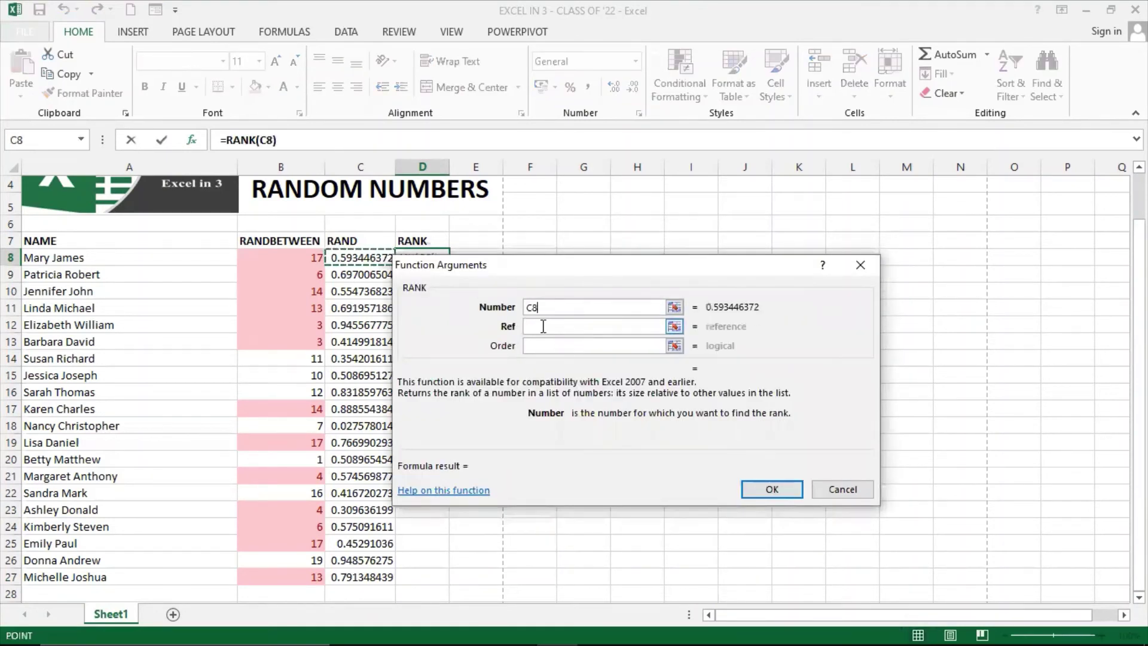
left_click_drag(371, 257, 354, 576)
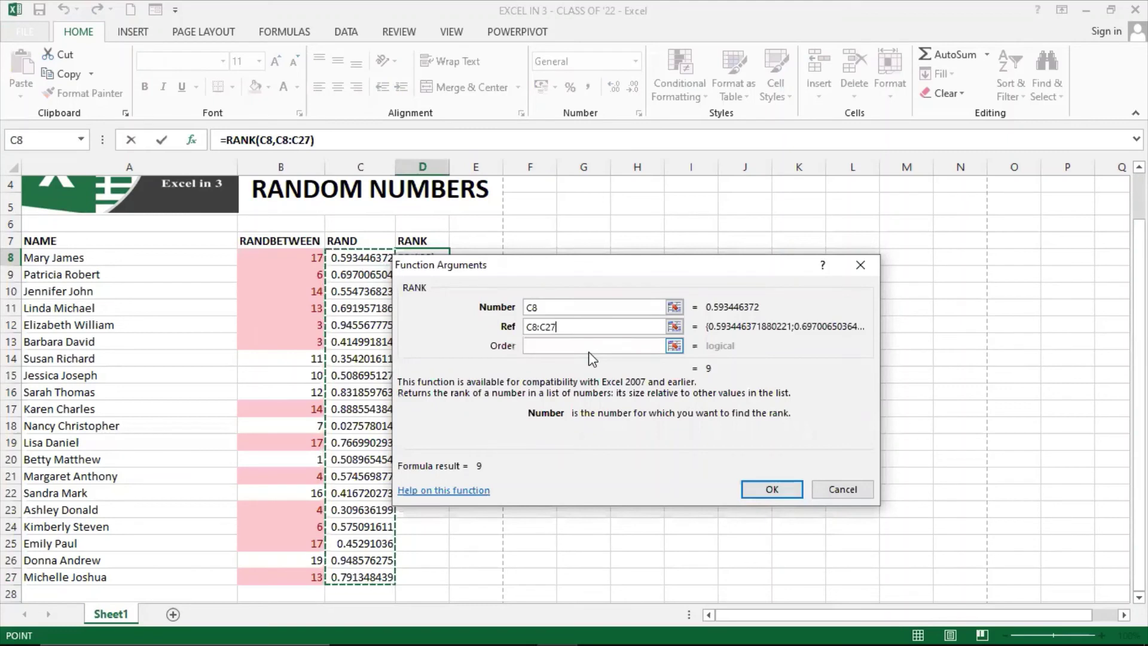
key("F4")
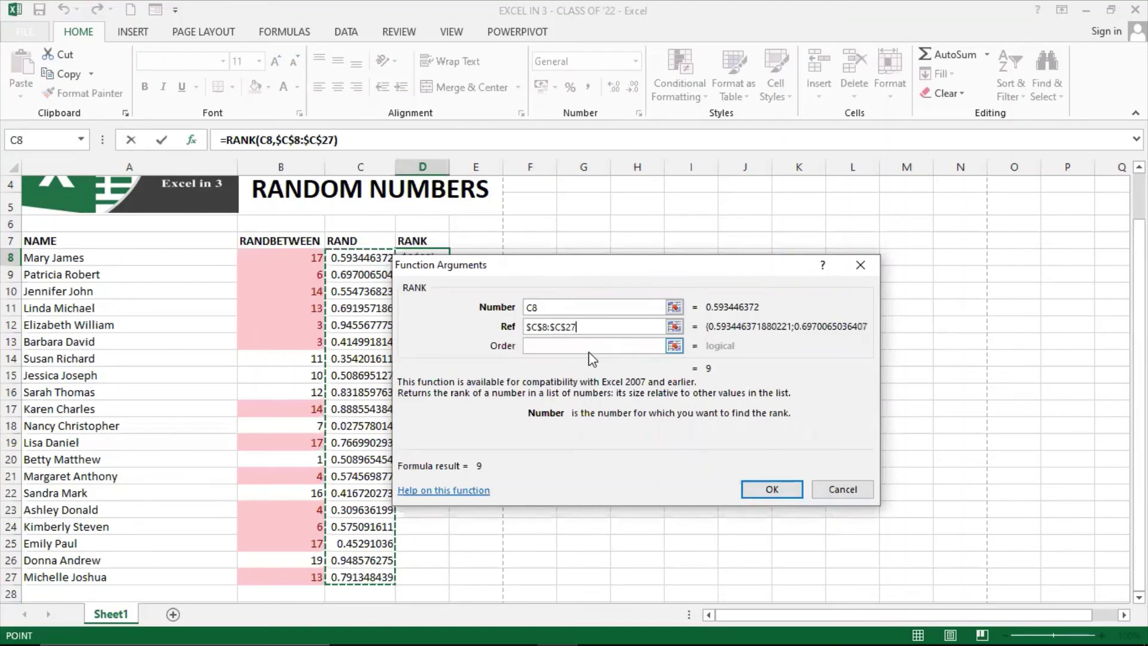
left_click(593, 345)
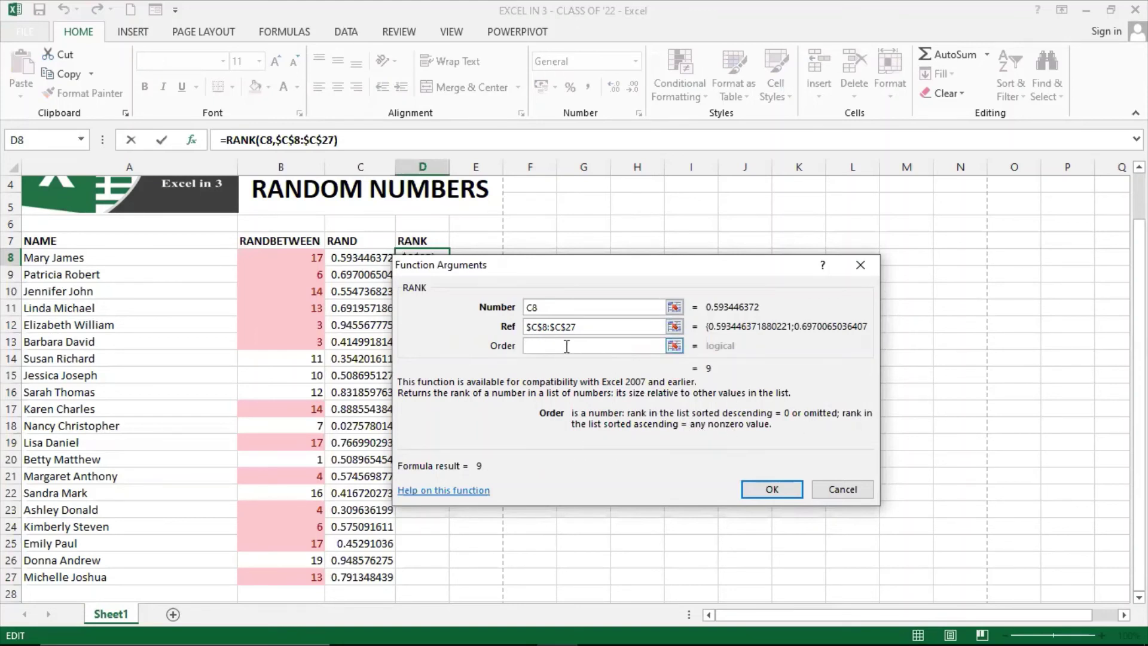
type("0")
left_click(776, 485)
left_click_drag(449, 265, 422, 584)
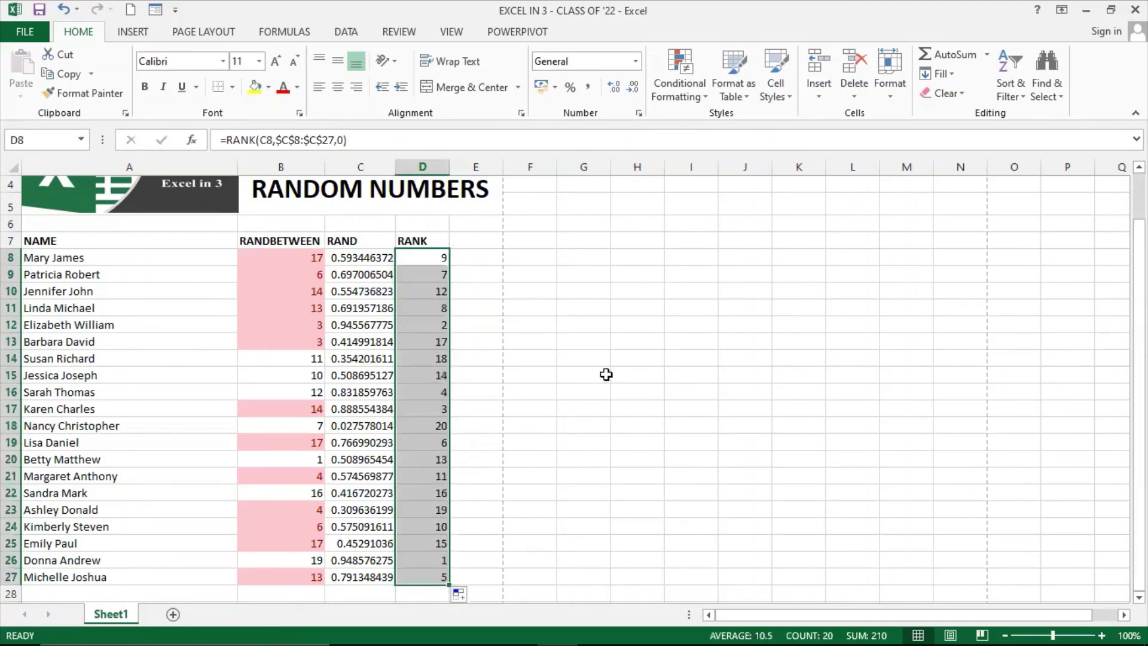
Check the ranks in D8:D27 for duplicates with a duplicate-values conditional formatting rule.
left_click(679, 73)
mouse_move(727, 130)
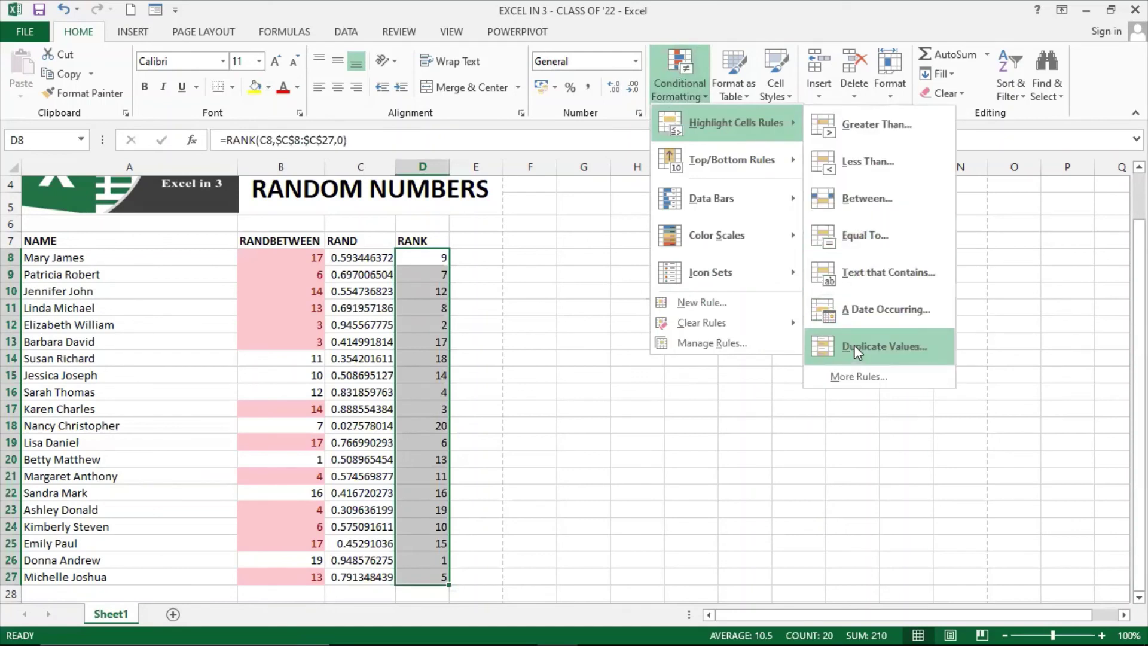
left_click(855, 346)
left_click(683, 427)
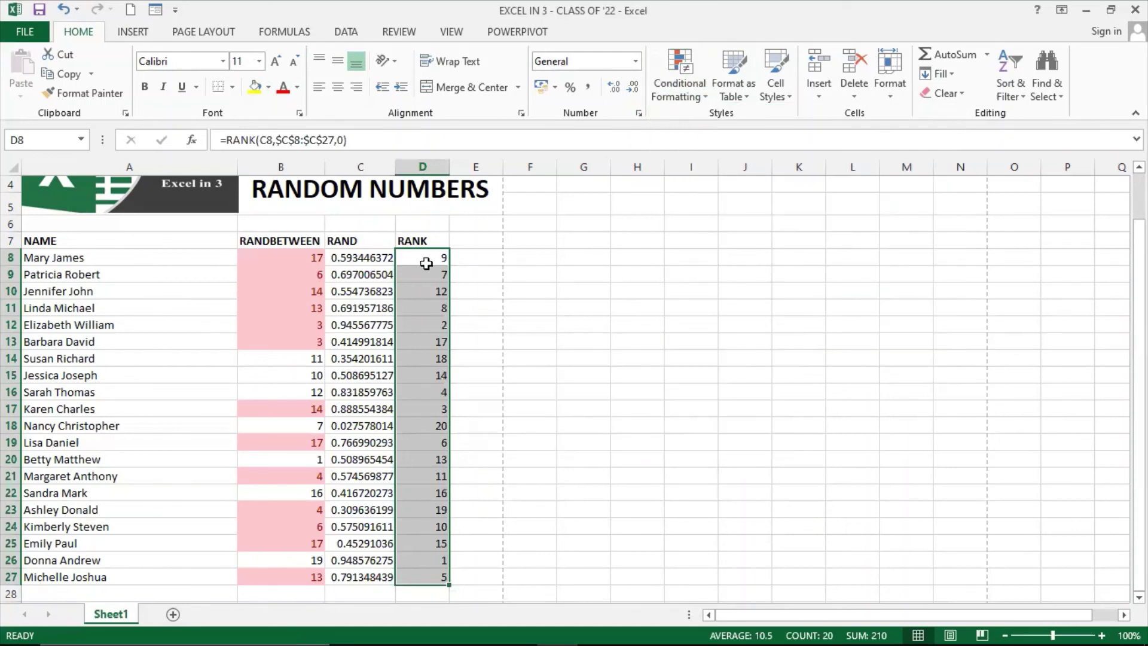
left_click(354, 292)
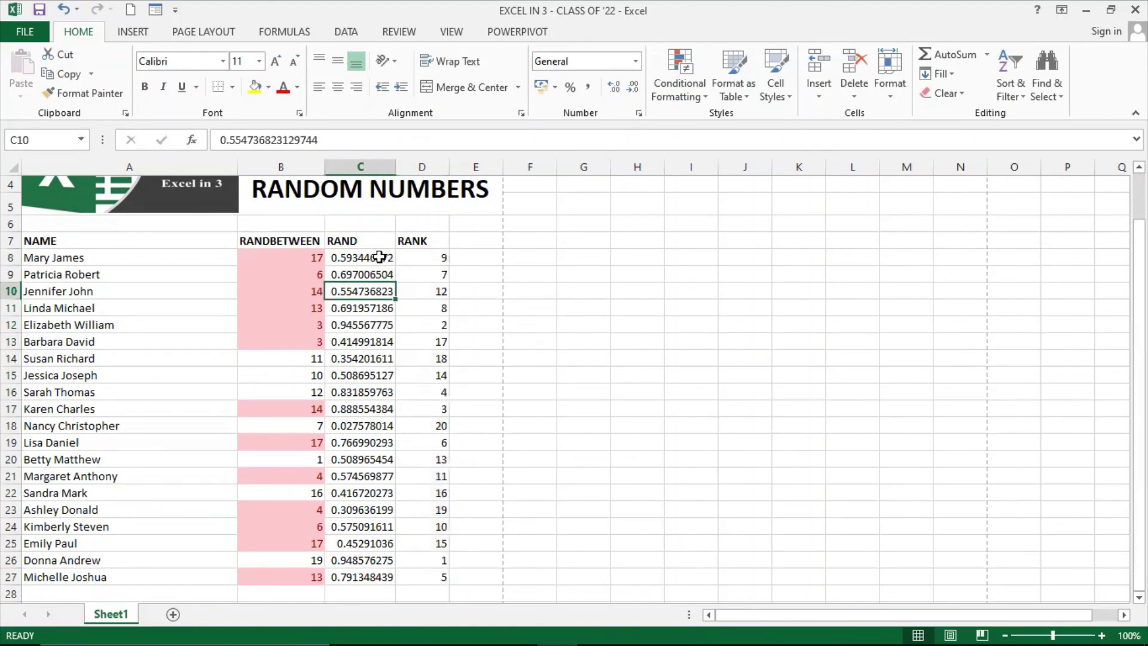
scroll(454, 316, "up", 1)
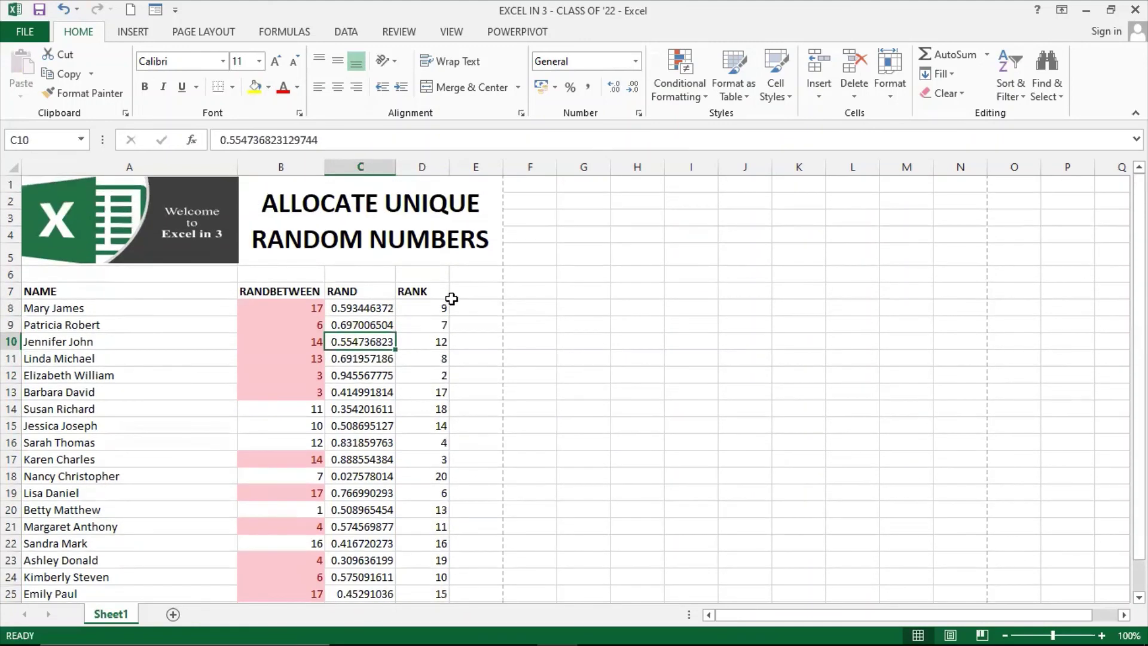